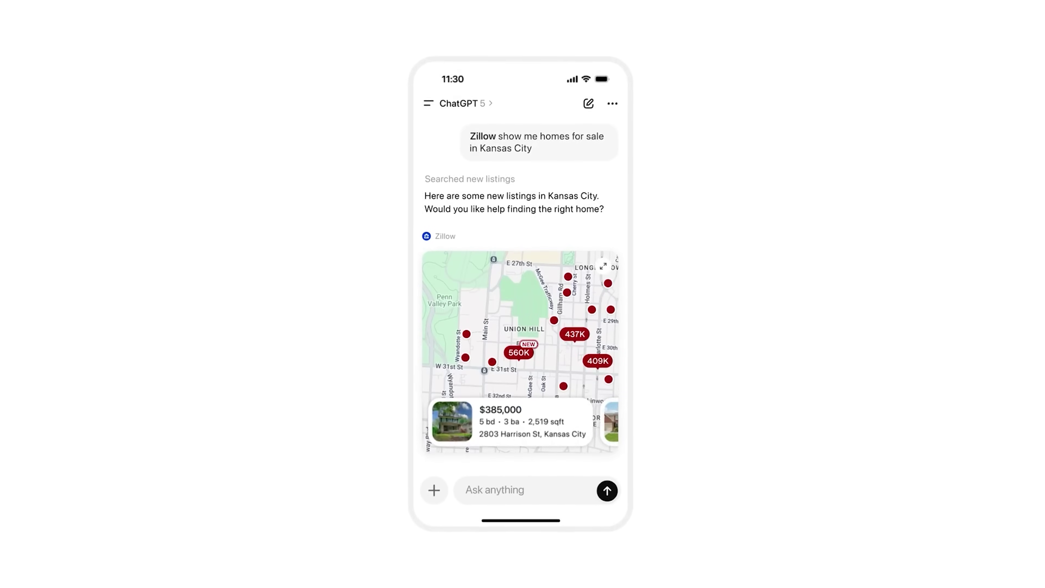
- Send 'show me popular movies.' to ChatGPT so the Movies App asks to run search_movies with 'popular'
type("Within walking distance to a park")
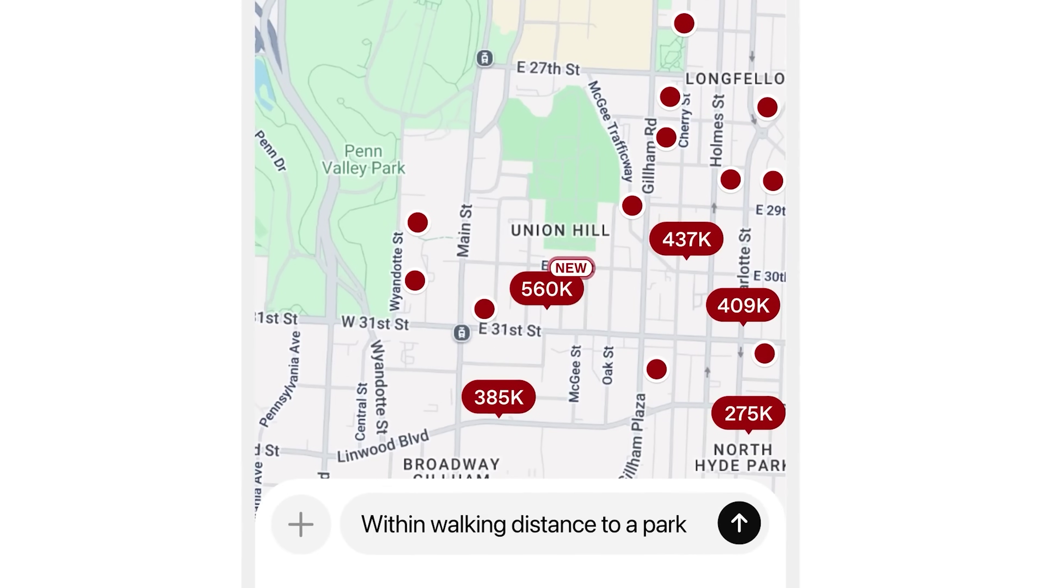
key("ctrl+a")
type("With a")
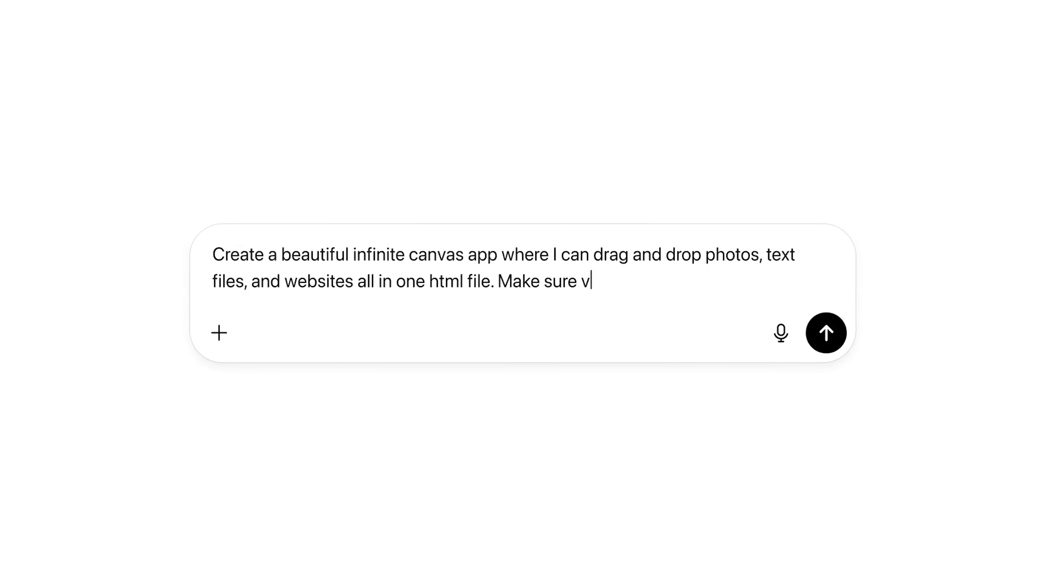
type("ideos are playable and I can drop links too.")
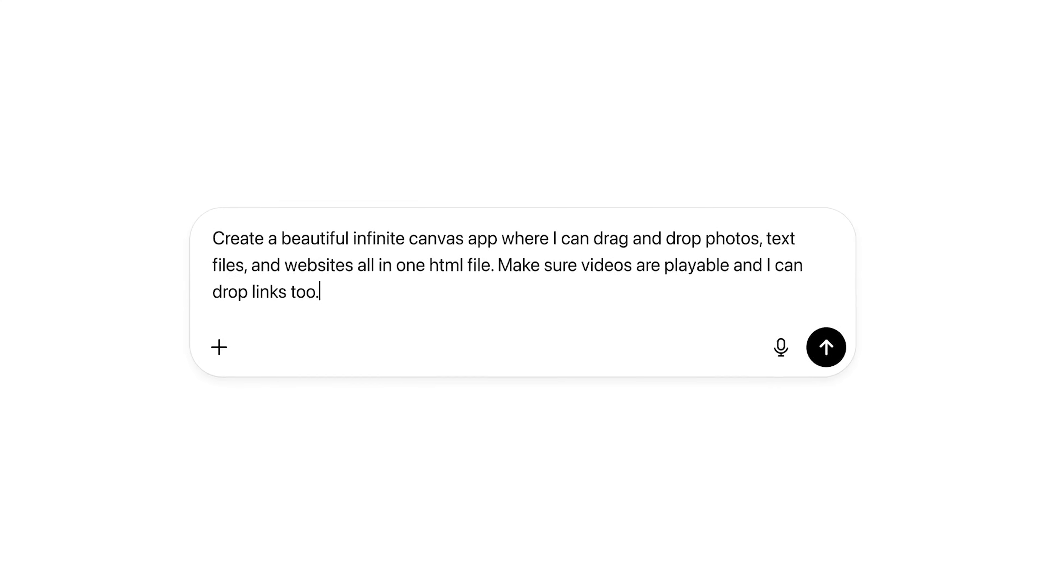
key("Return")
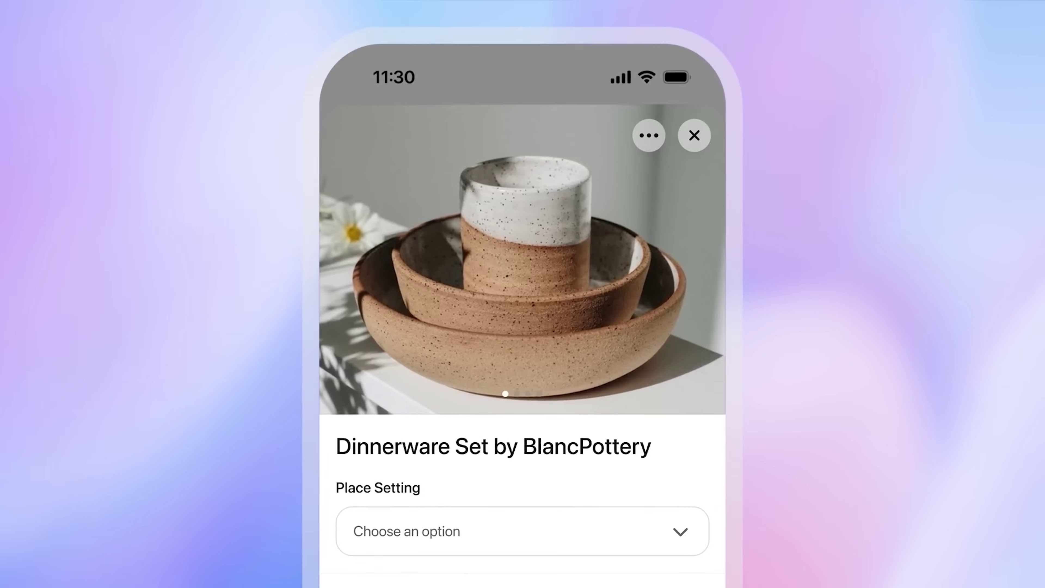
scroll(523, 294, "down", 2)
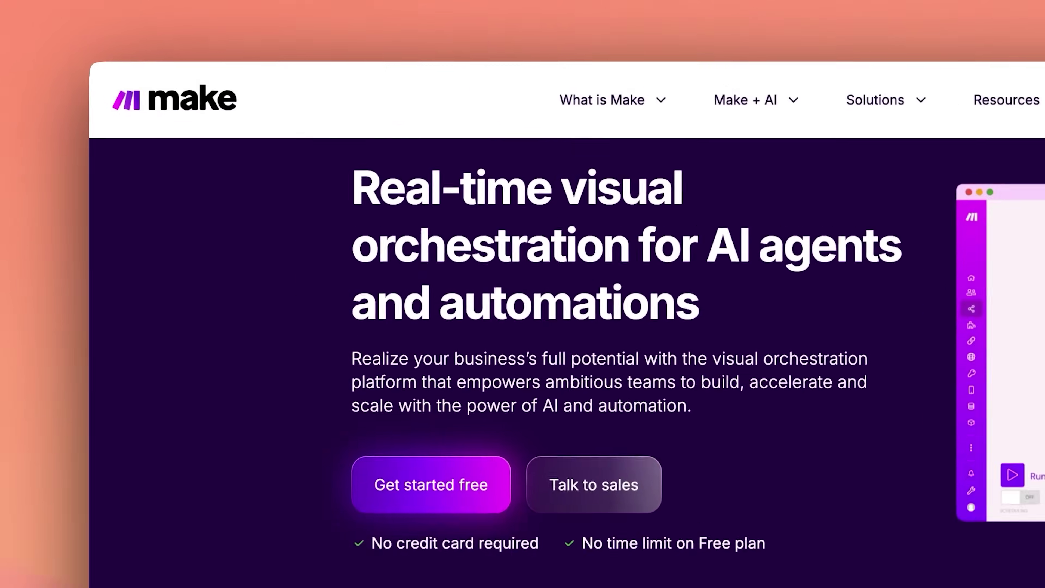
- Scroll through the Make homepage and open the agentic automation page
scroll(988, 164, "down", 10)
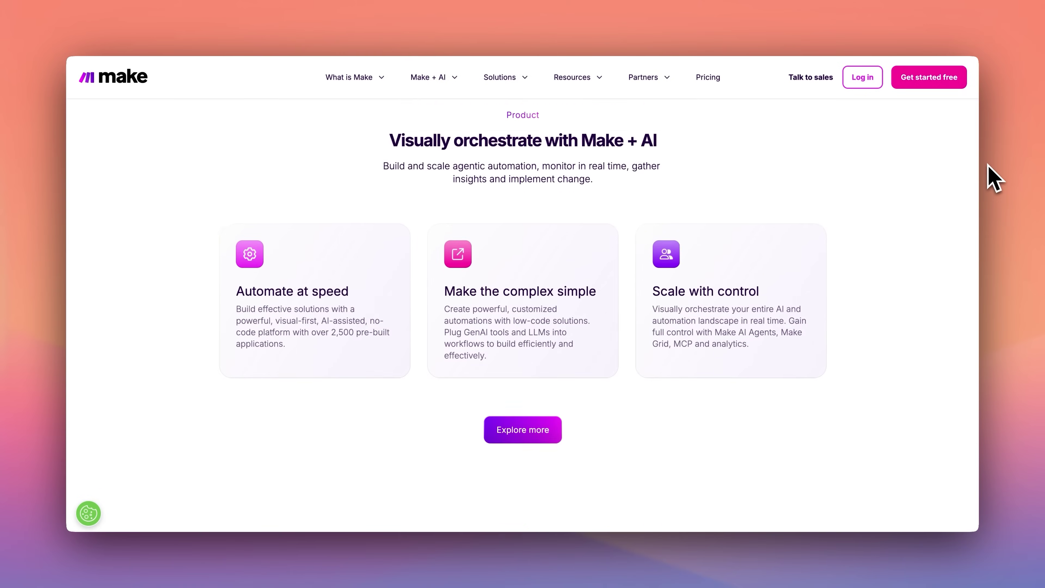
scroll(988, 165, "down", 15)
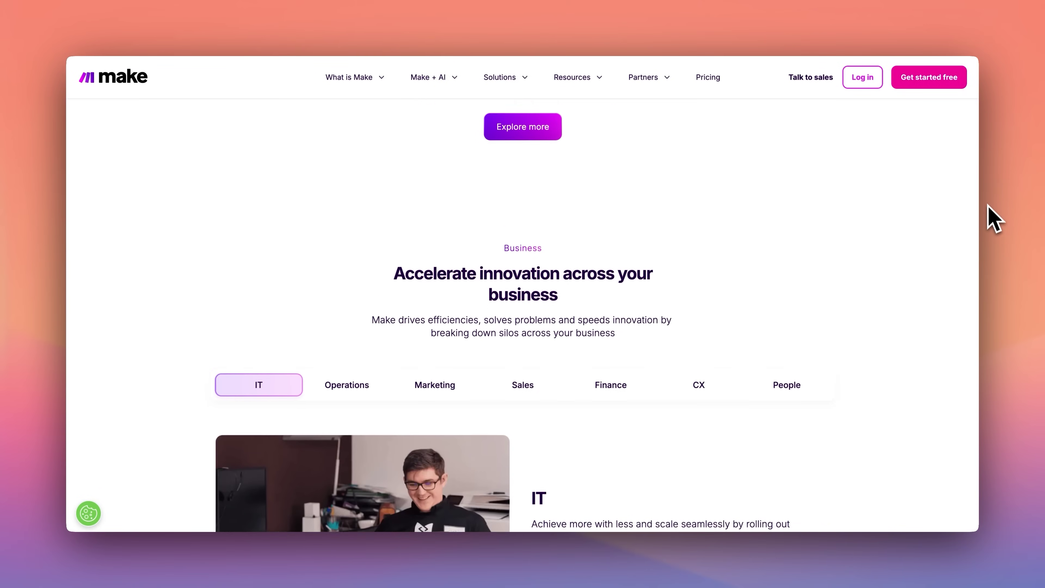
scroll(987, 247, "down", 12)
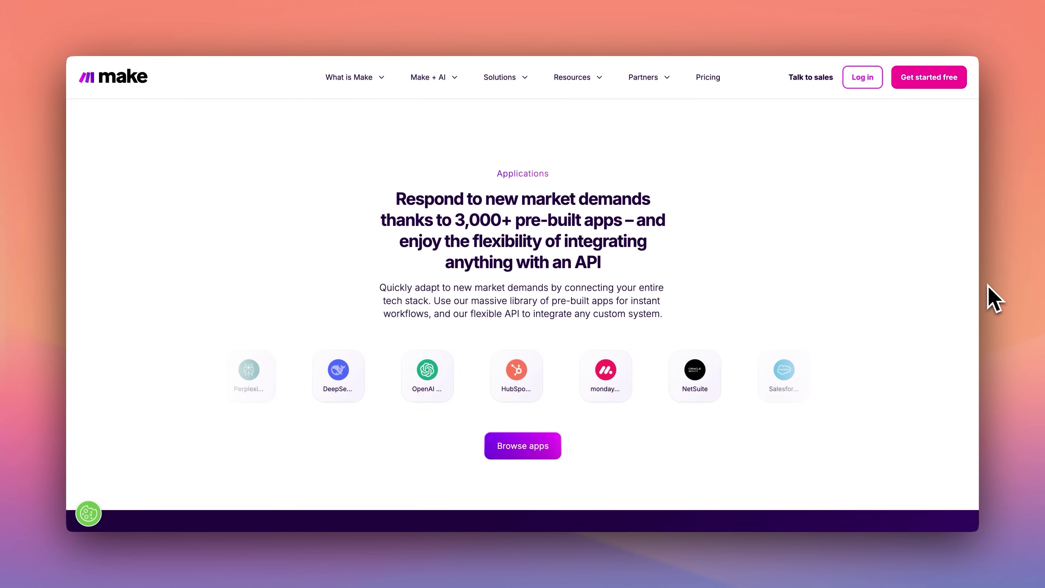
scroll(993, 337, "down", 8)
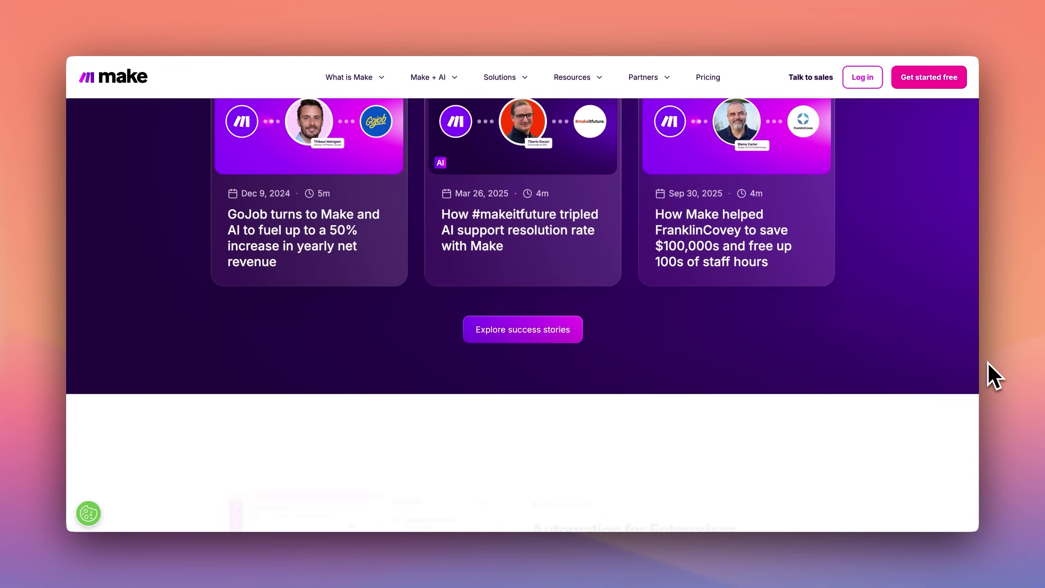
left_click(380, 334)
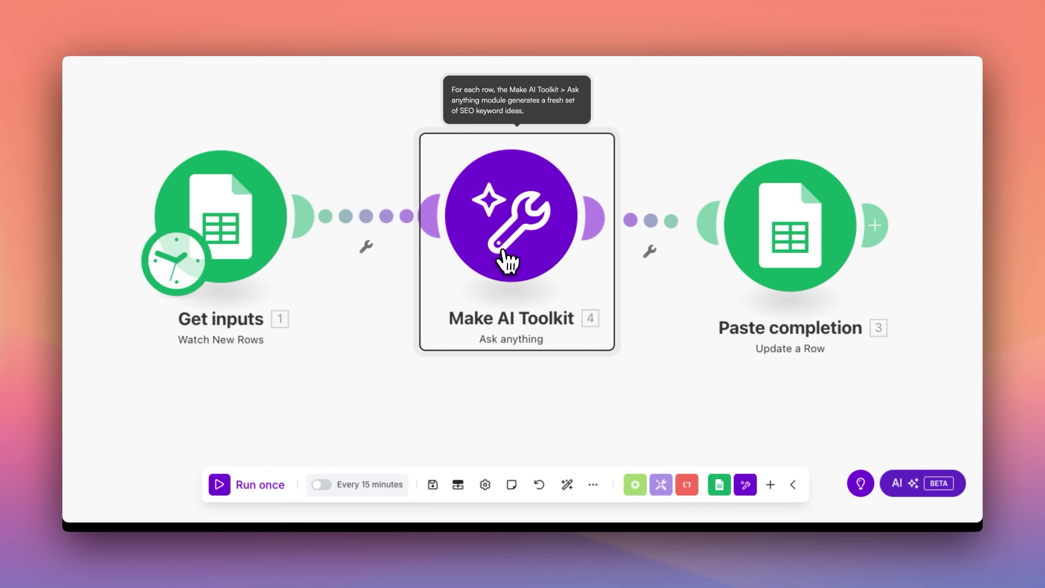
- Inspect the AI Toolkit module settings, then filter the app directory to AI > Dev Tools
left_click(508, 260)
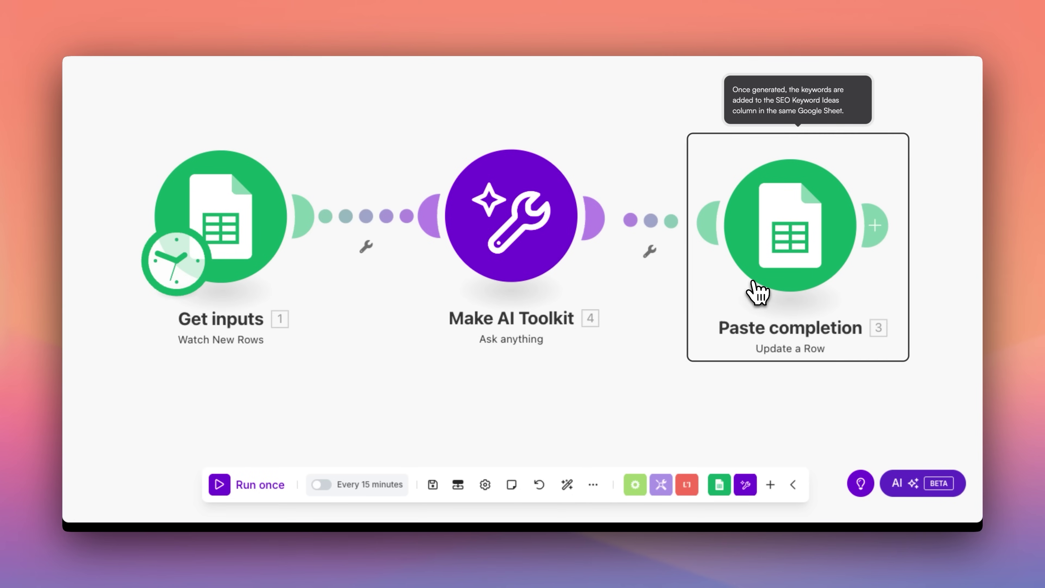
left_click(753, 292)
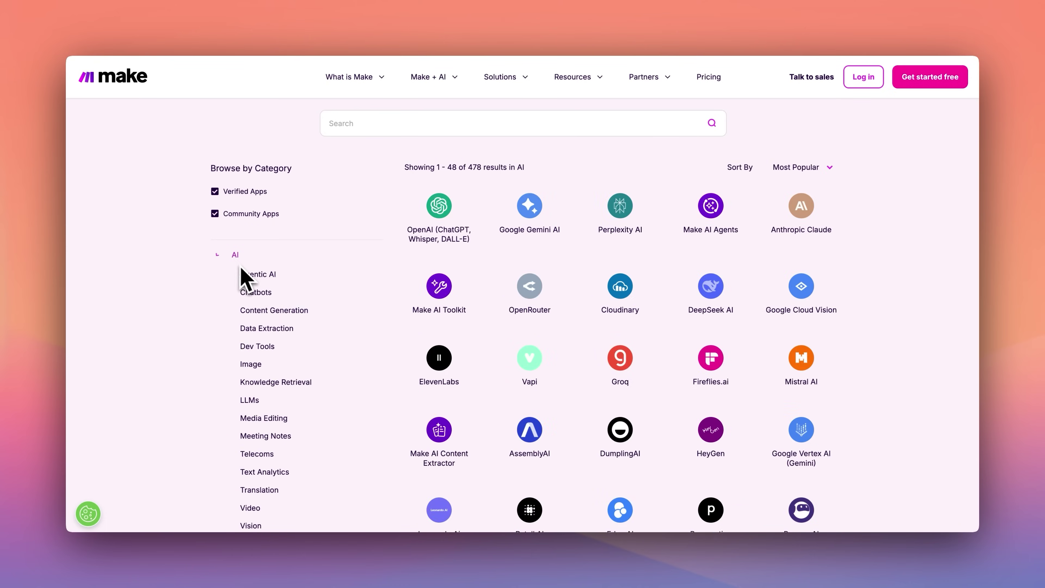
left_click(254, 310)
left_click(259, 346)
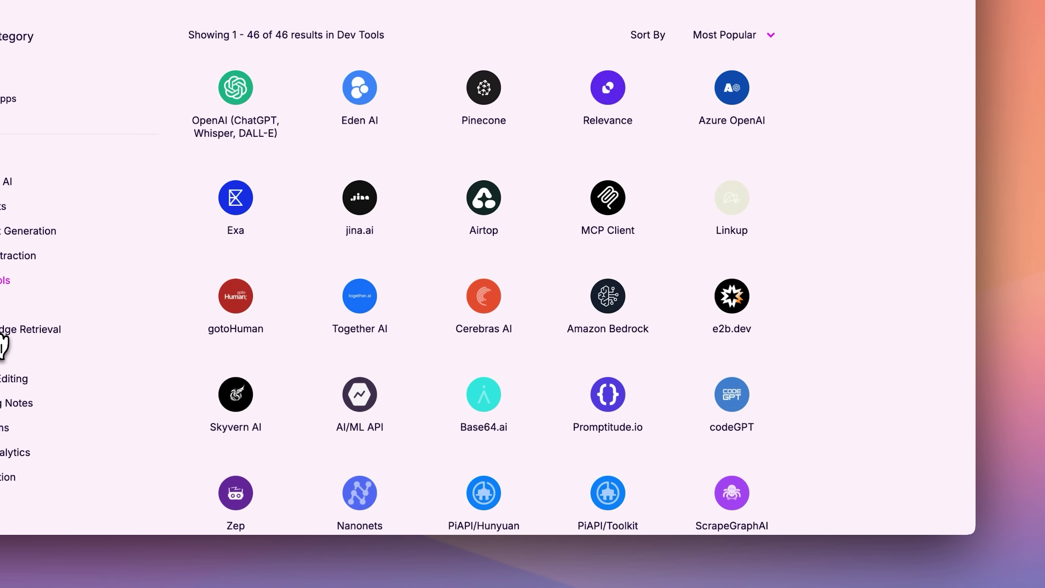
left_click(3, 347)
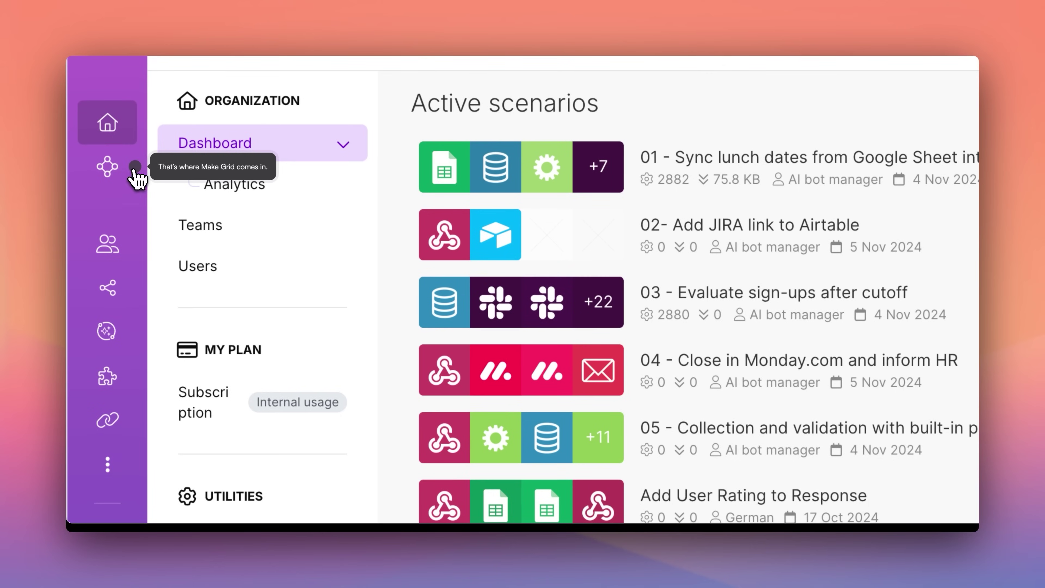
- Explore the Make Grid boards, open the Offboarding error scenario, and switch to the Operations layer
left_click(135, 168)
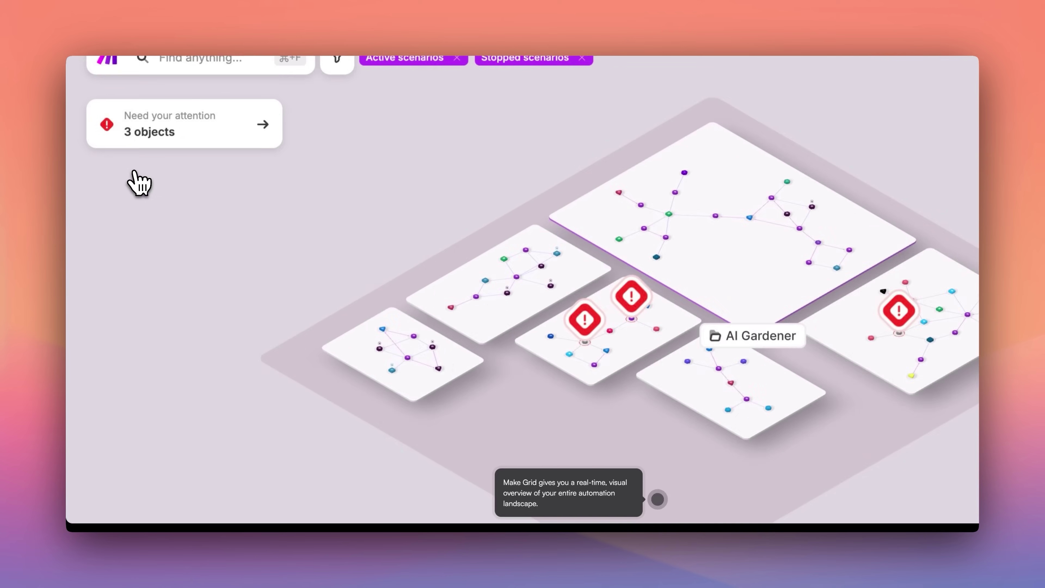
left_click(496, 397)
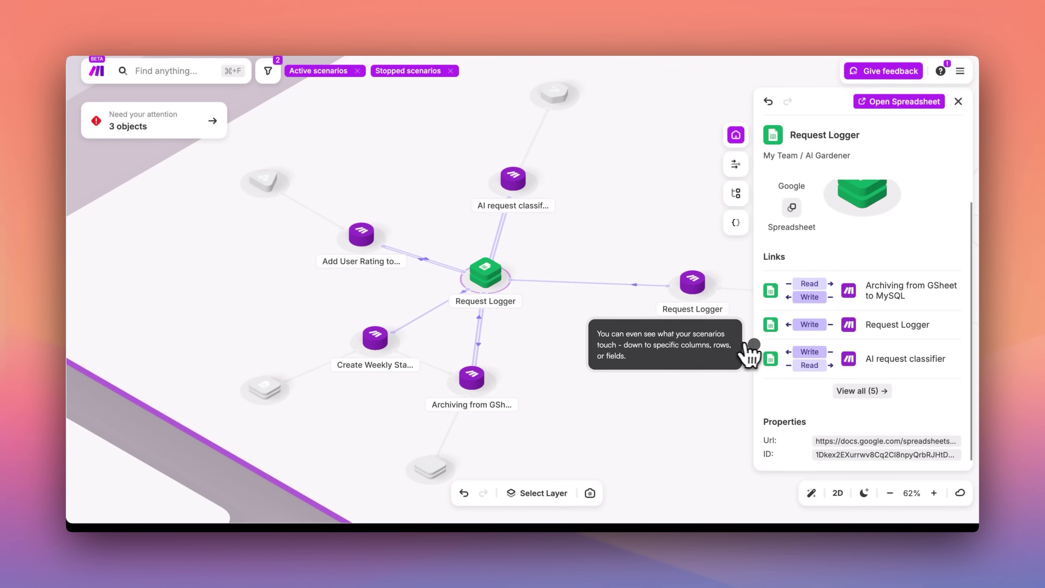
left_click(754, 344)
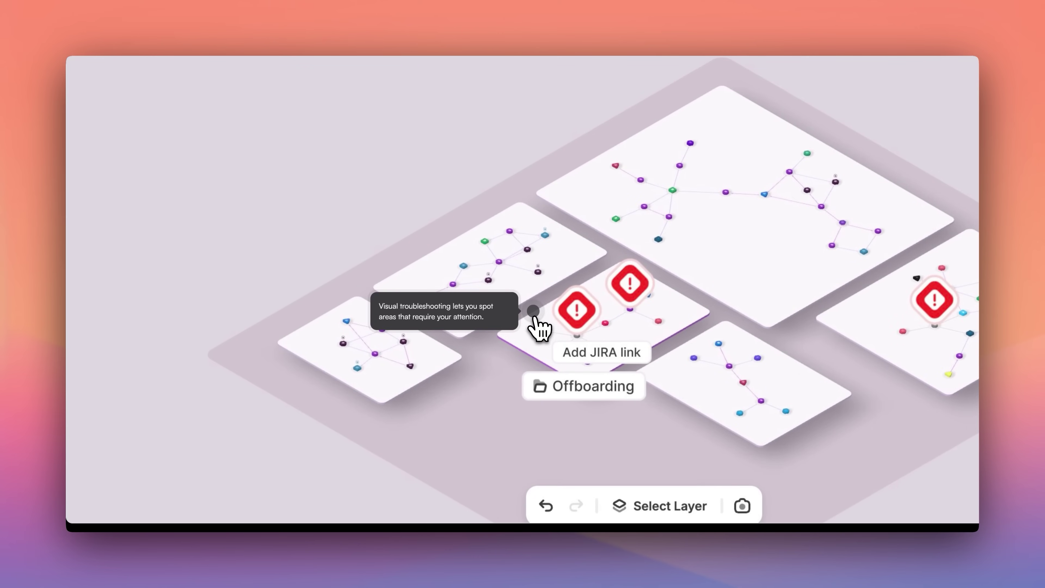
left_click(537, 326)
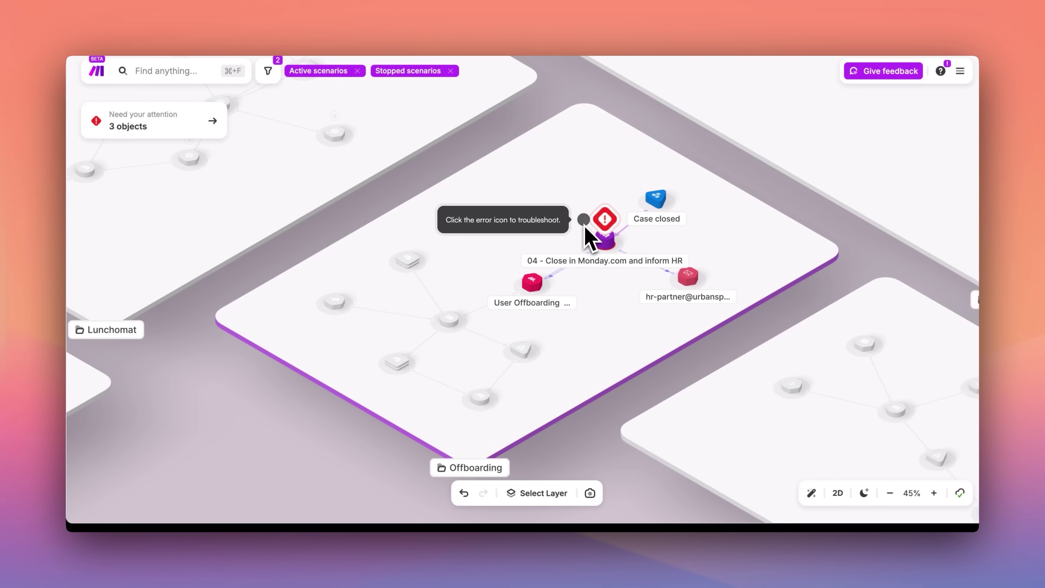
left_click(584, 223)
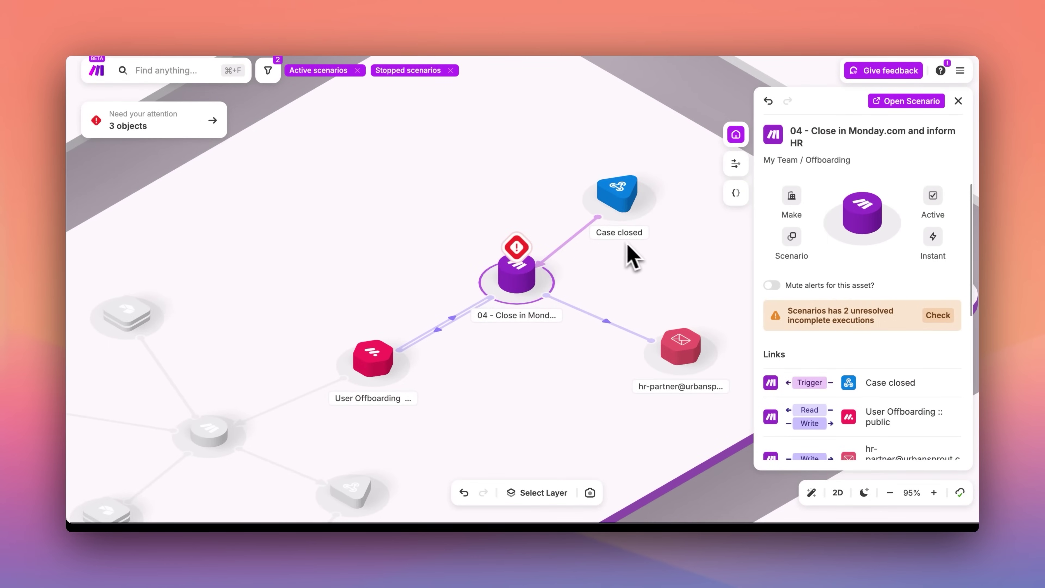
key("l")
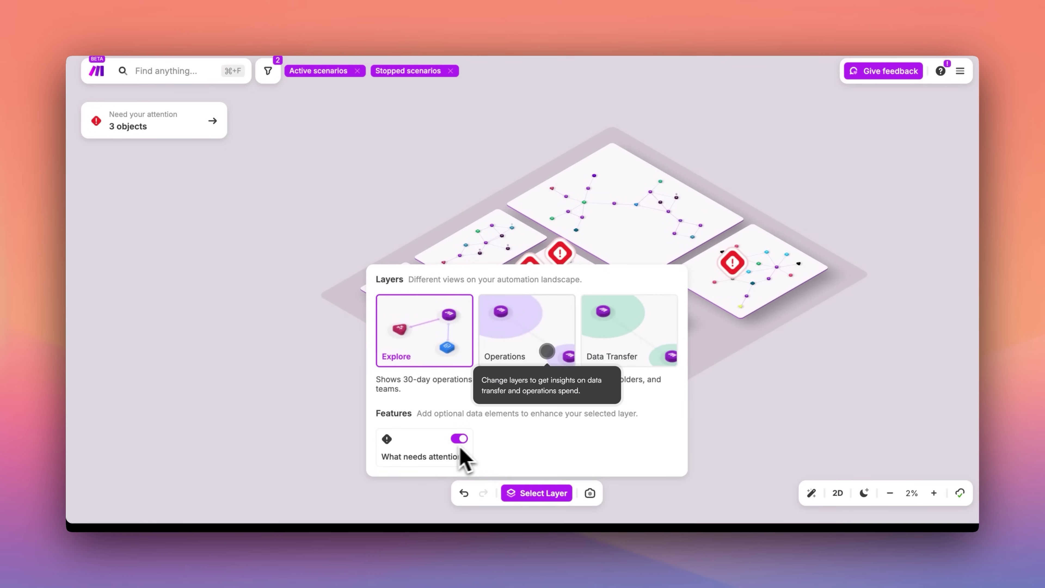
left_click(547, 354)
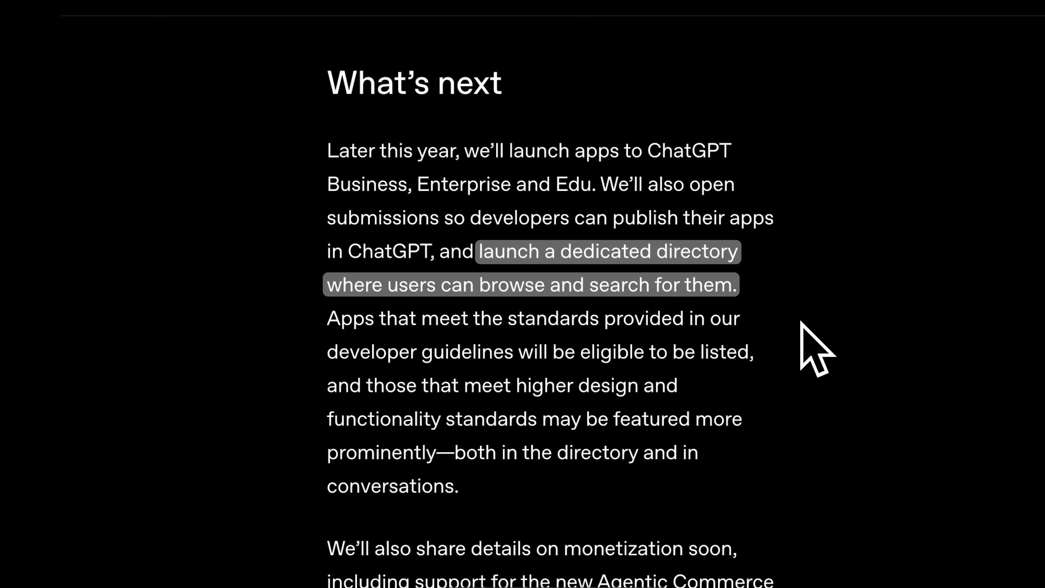
- Scroll the OpenAI apps announcement from What's next down to the partner logo grid
scroll(800, 322, "down", 5)
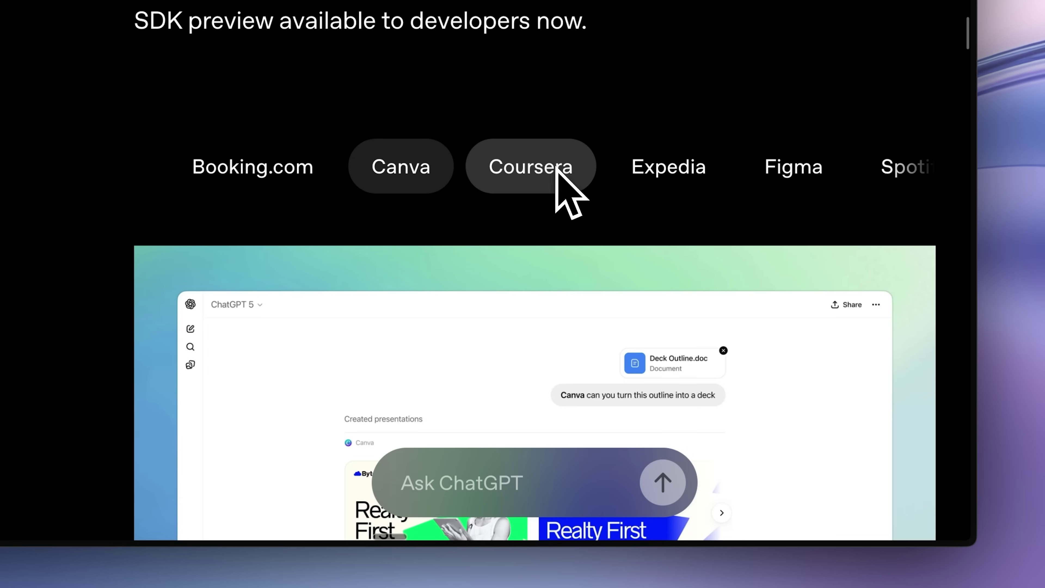
scroll(559, 173, "right", 5)
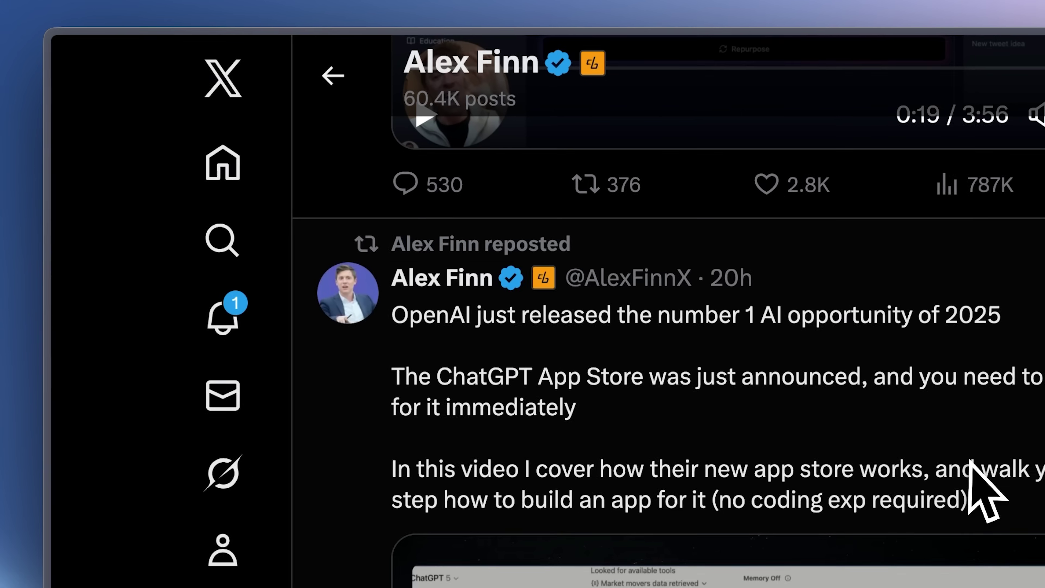
- Scroll the X feed until the ChatGPT App Store repost and its video are fully visible
scroll(902, 341, "down", 3)
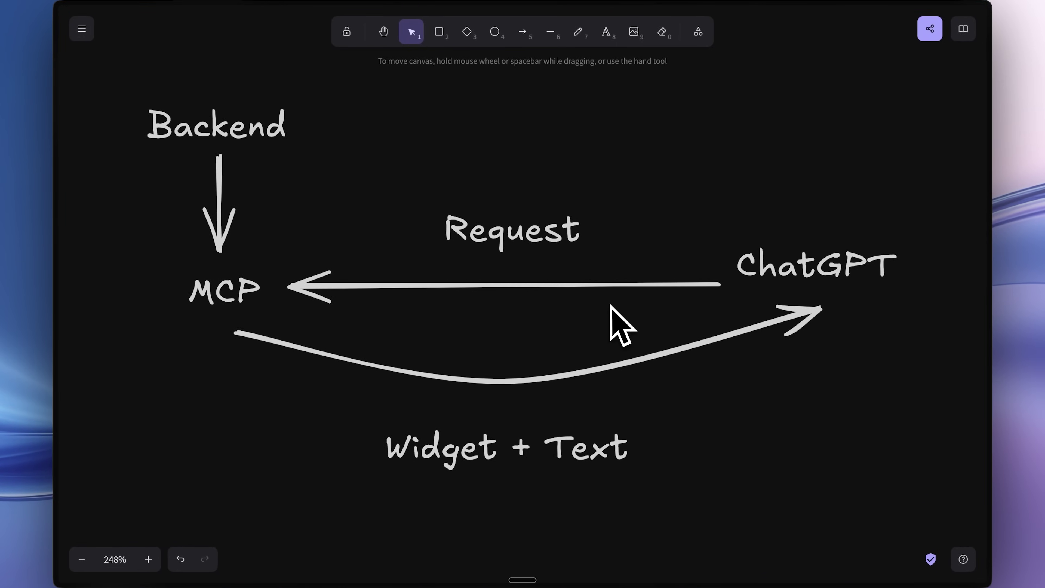
mouse_move(162, 294)
left_mouse_down()
mouse_move(217, 327)
mouse_move(176, 325)
left_mouse_up()
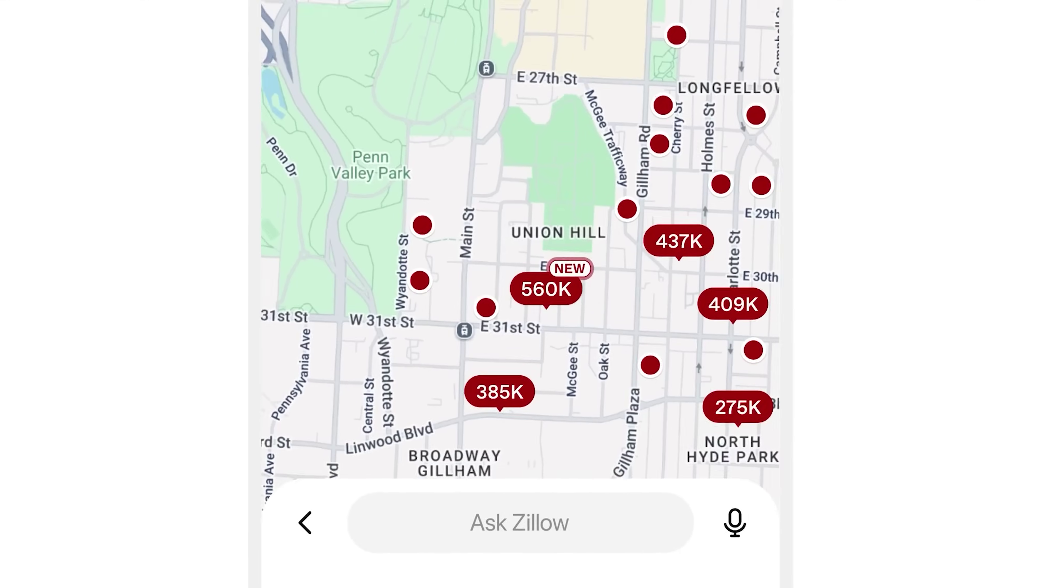
- Show the Places app prompt with its Google Places API nearby-search documentation link
type("Within walking")
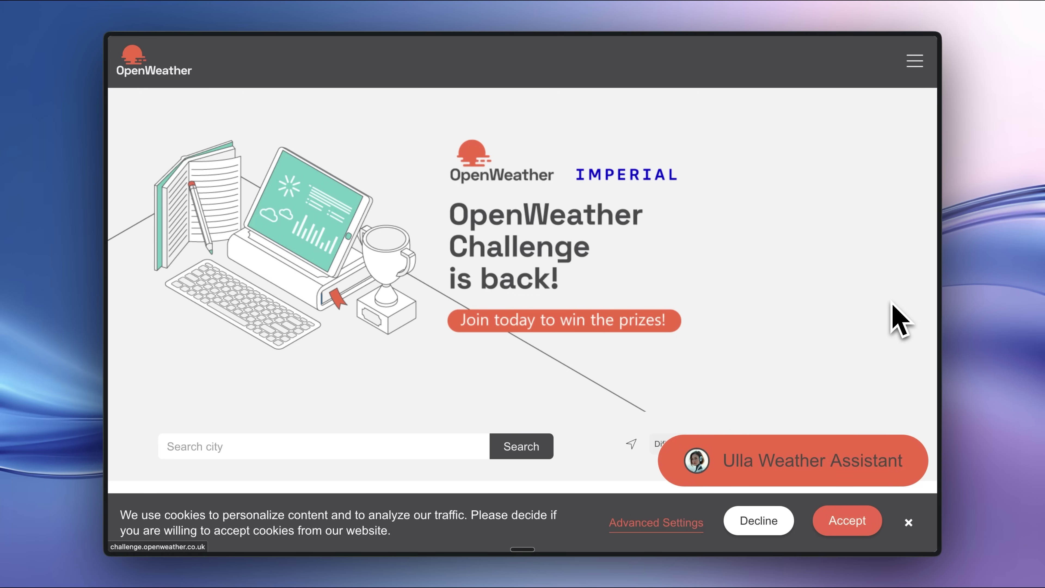
- Scroll the OpenWeather page past the forecasts to the One Call API 3.0 section
scroll(894, 317, "down", 12)
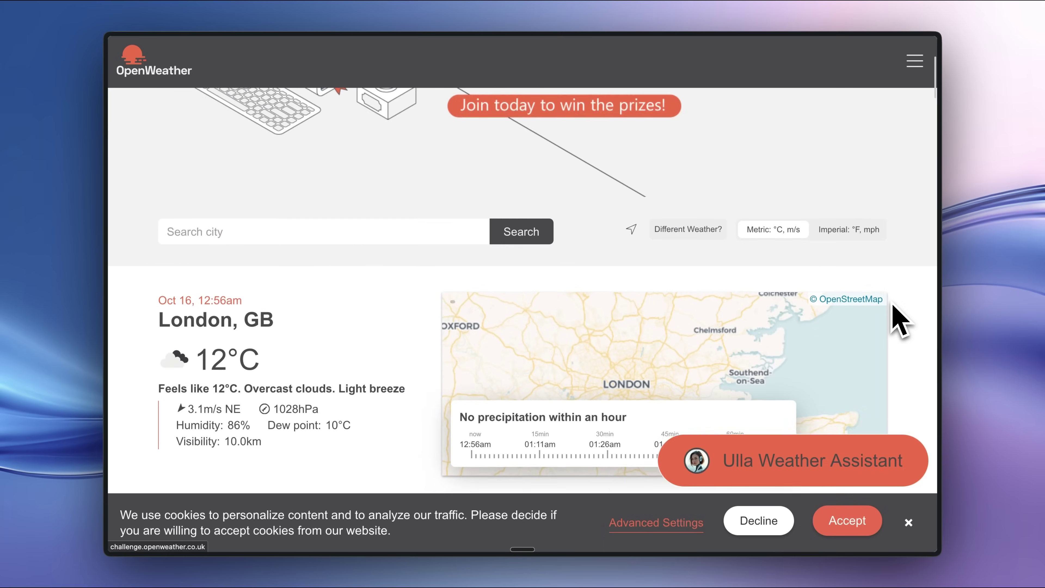
scroll(899, 319, "down", 10)
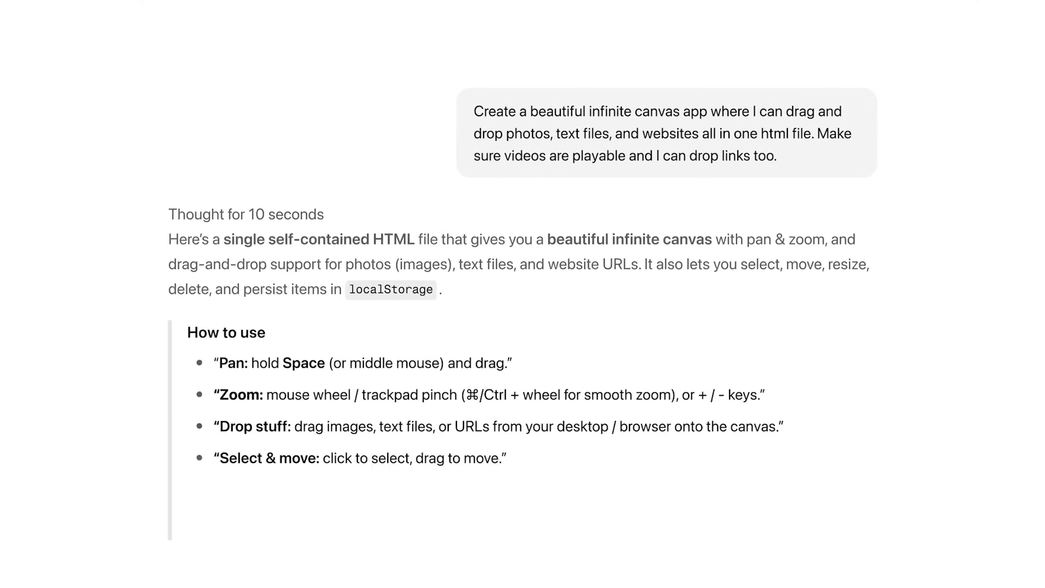
scroll(522, 289, "down", 20)
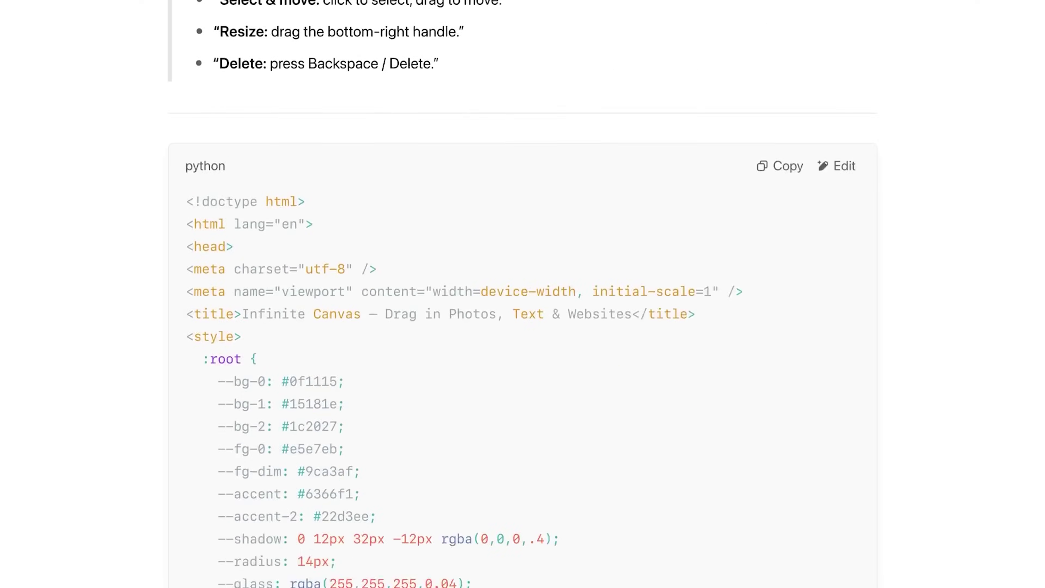
scroll(523, 288, "down", 3)
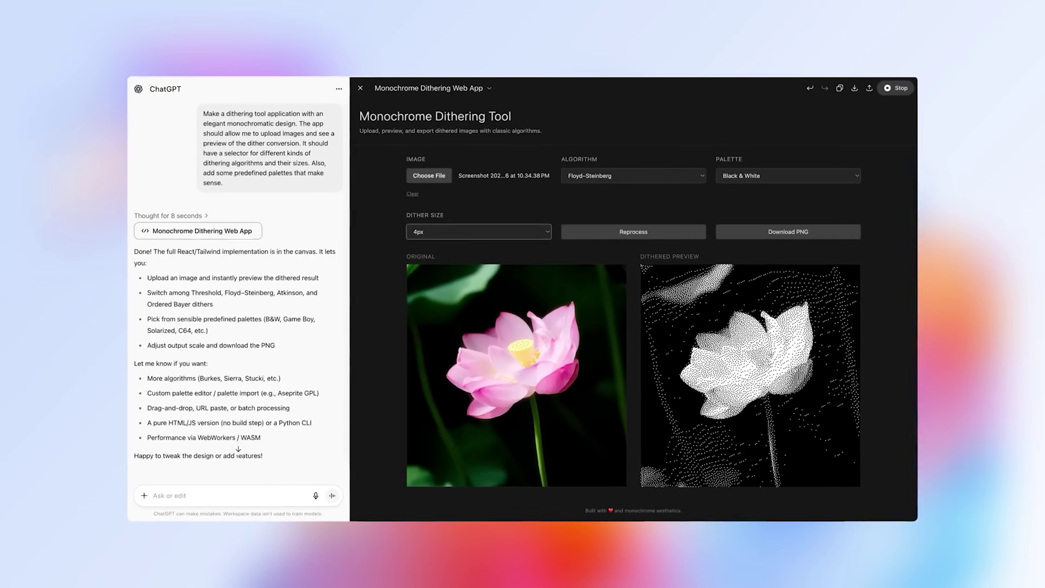
left_click(634, 175)
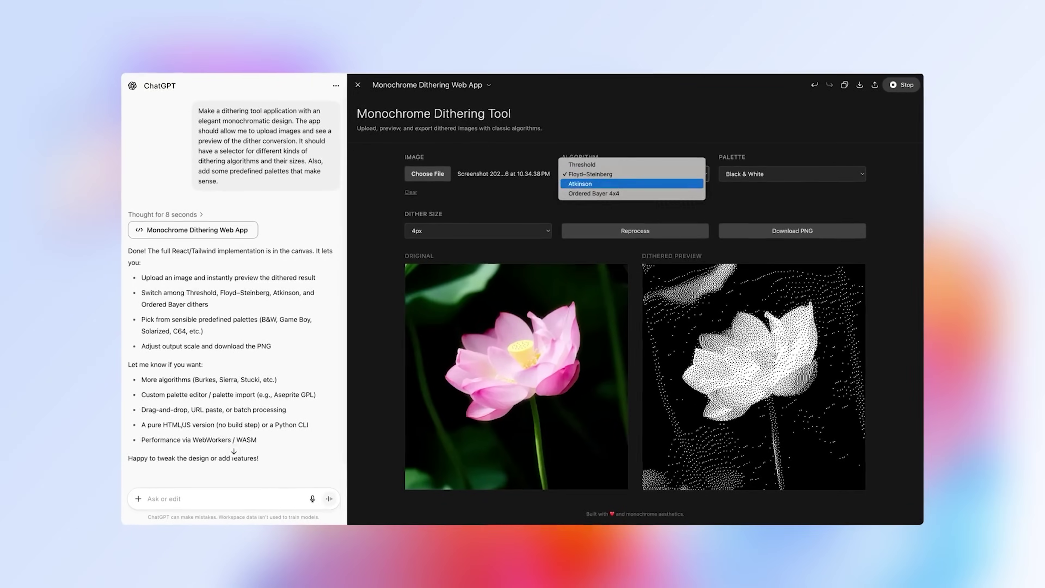
- Switch the dithering tool's algorithm from Floyd–Steinberg to Atkinson
left_click(584, 186)
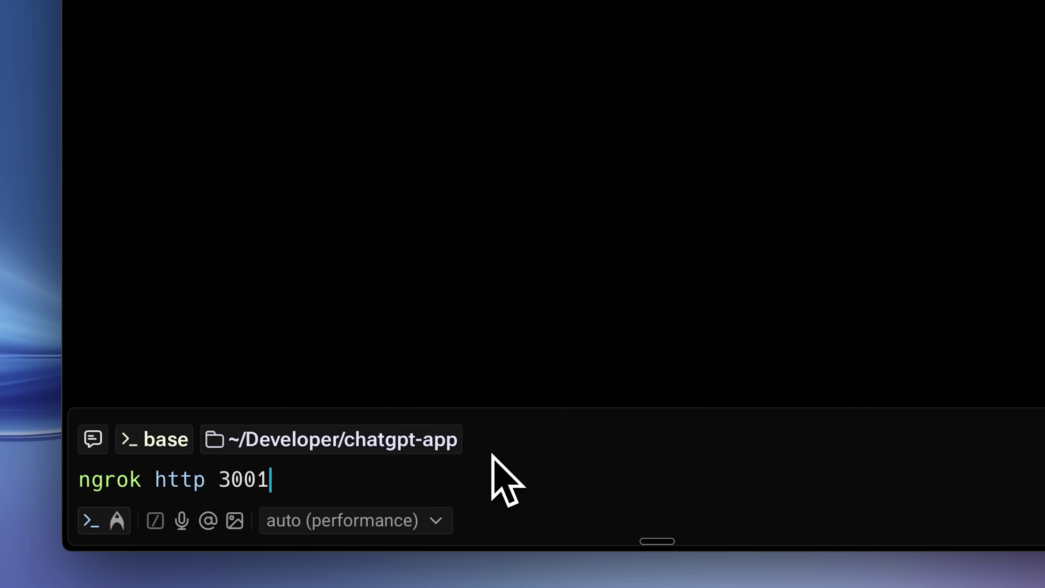
key("BackSpace")
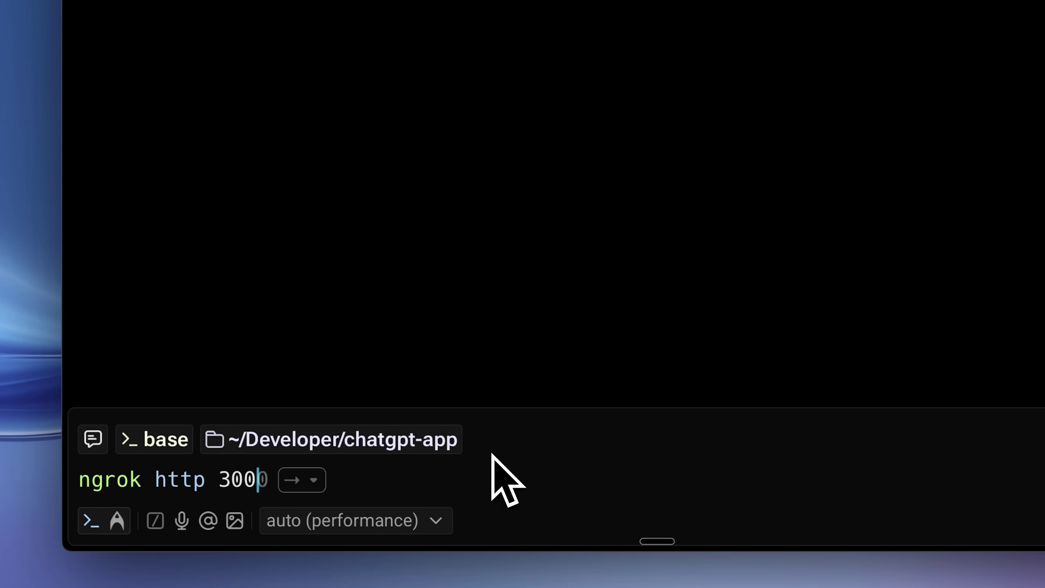
- Run ngrok http 3000 and select the public ngrok-free.dev forwarding URL to copy it
type("0")
key("Return")
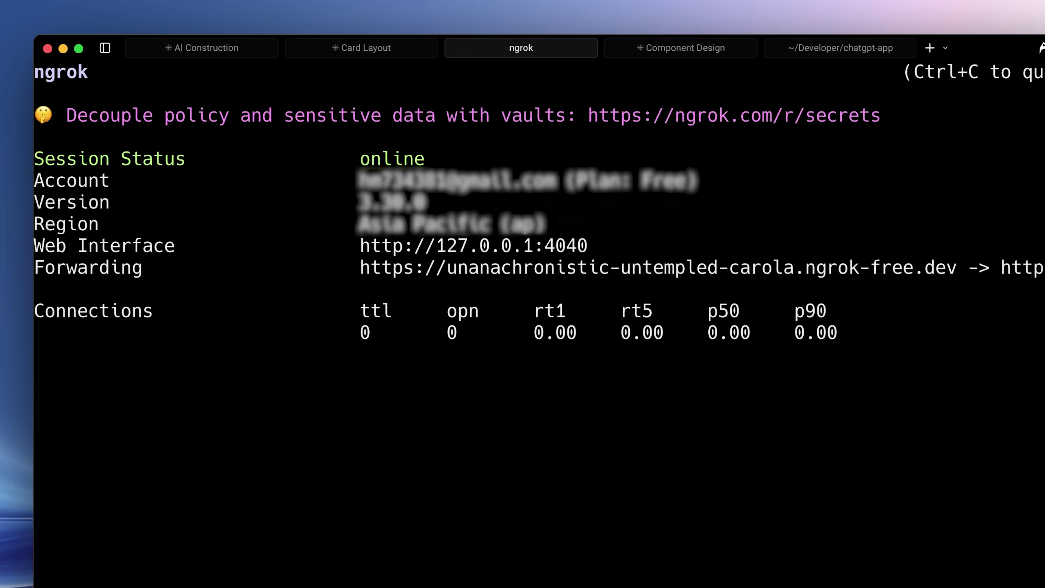
left_click_drag(350, 289, 960, 293)
key("super+c")
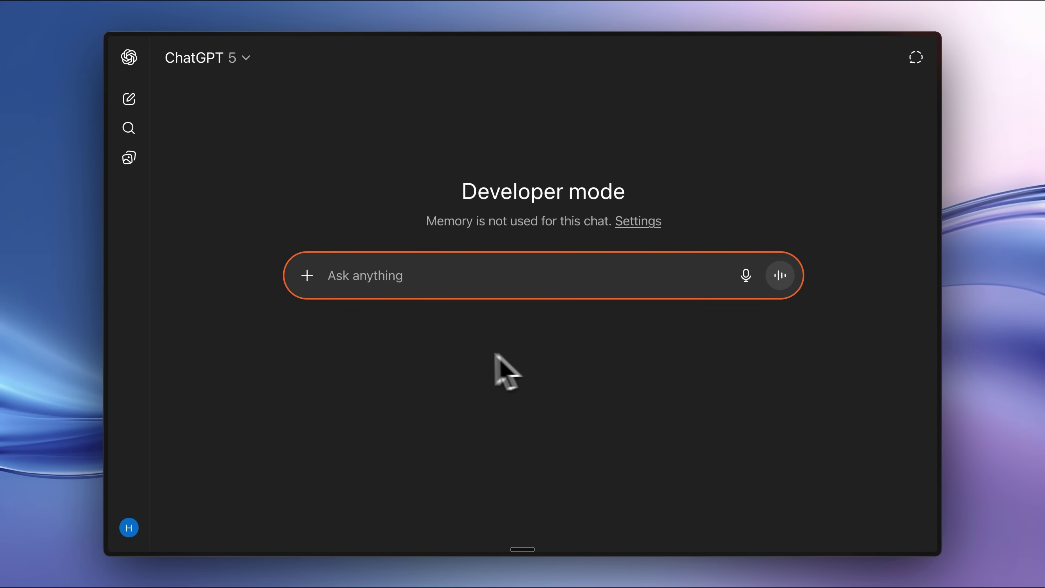
left_click(128, 528)
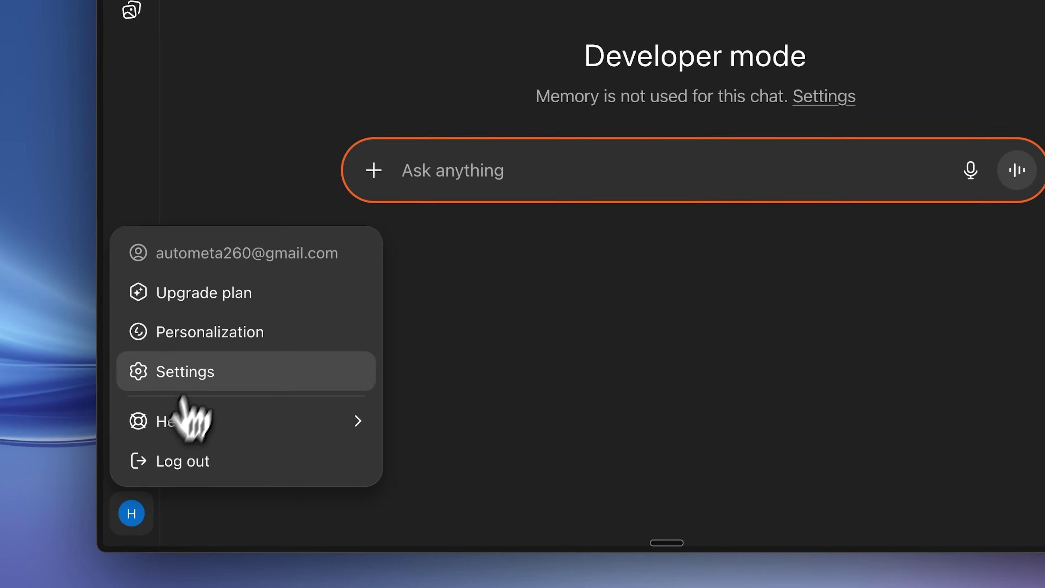
- Open Apps & Connectors settings and confirm Developer mode is switched on
left_click(201, 371)
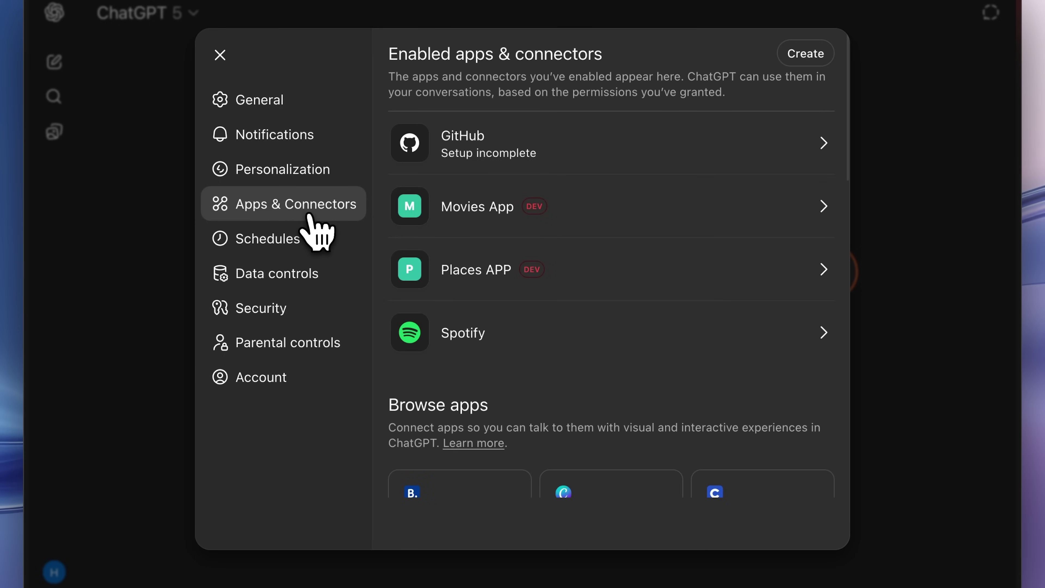
scroll(569, 332, "down", 10)
scroll(571, 333, "down", 10)
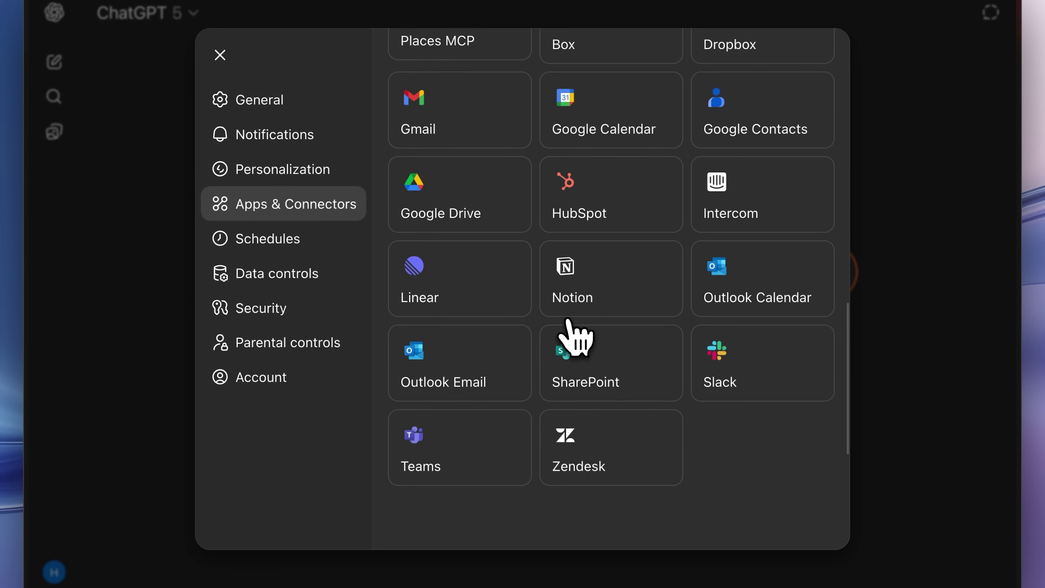
left_click(773, 474)
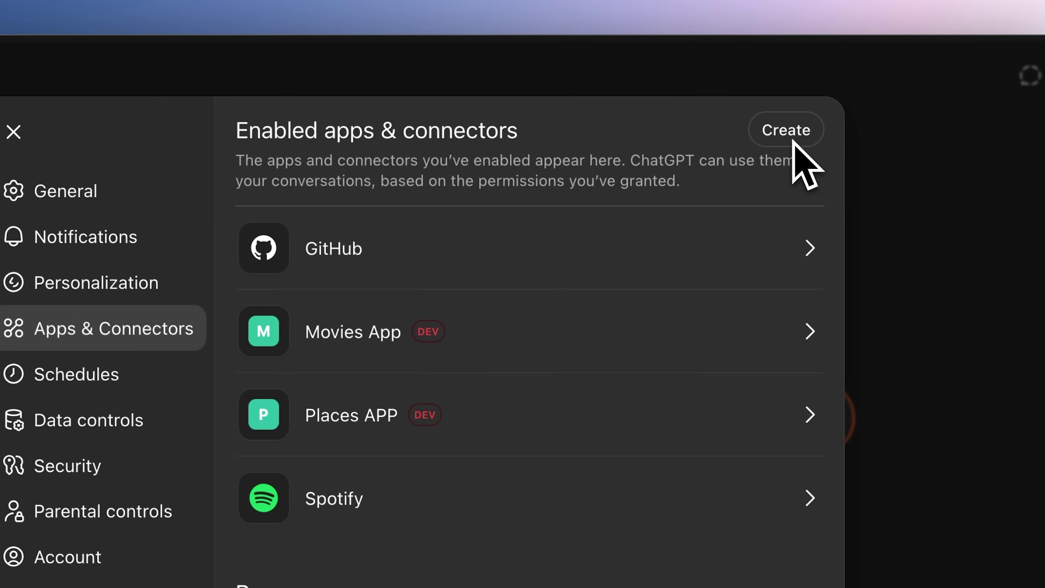
left_click(792, 138)
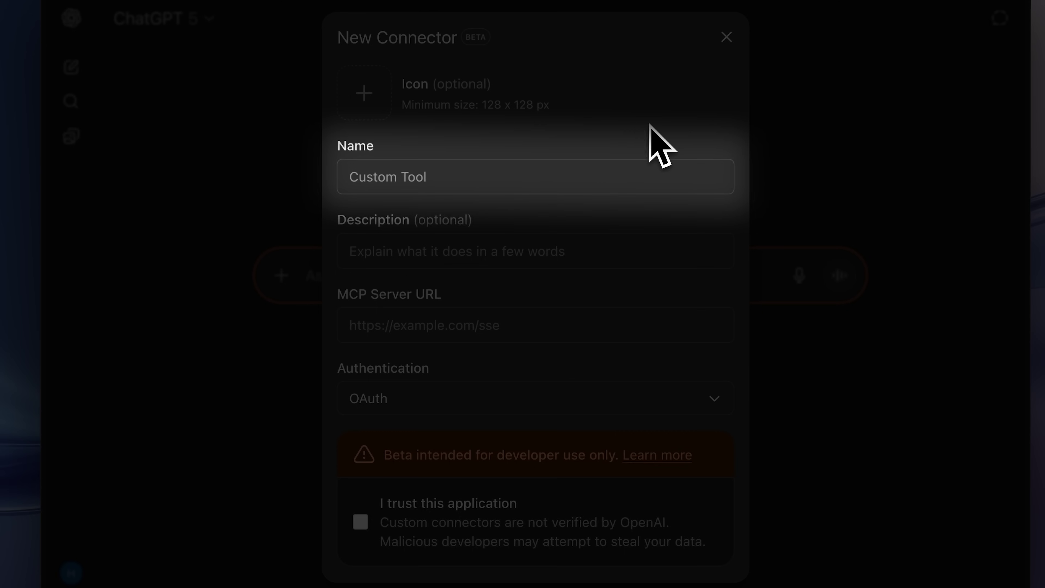
- Name the connector Movies App, paste its description, and set the ngrok server URL ending in mcp
type("Movie App")
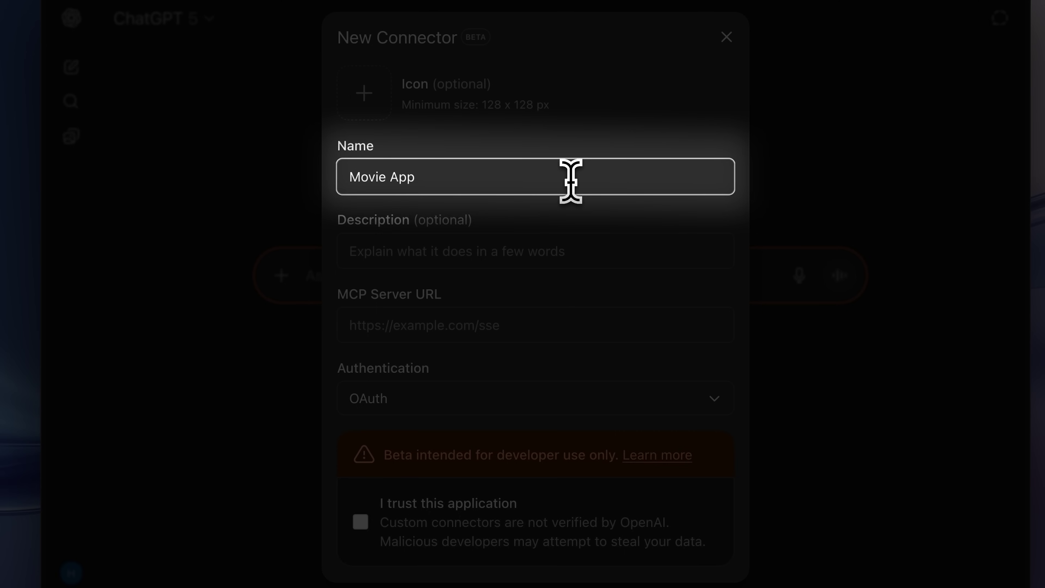
left_click(511, 249)
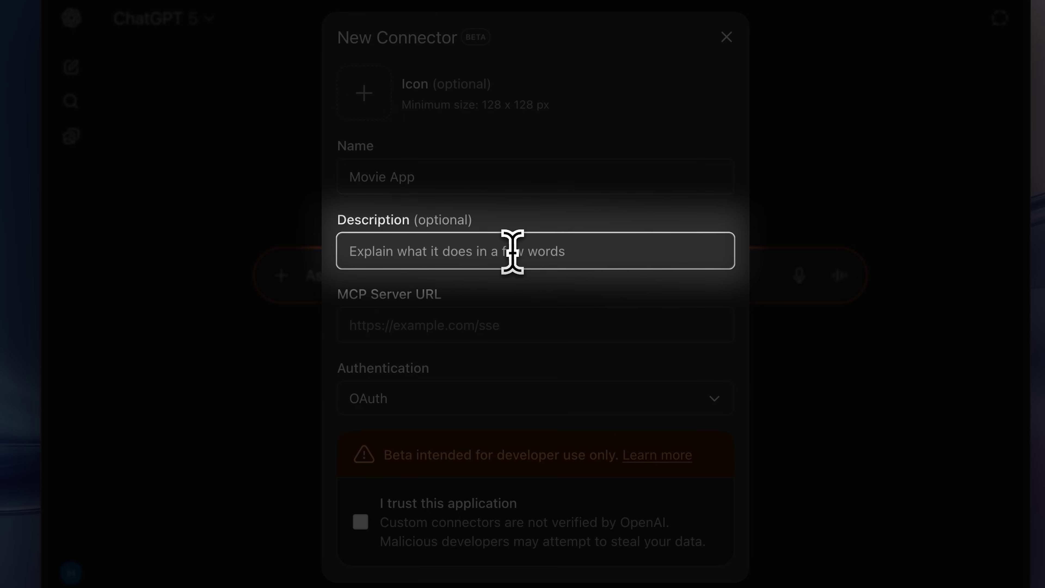
key("super+v")
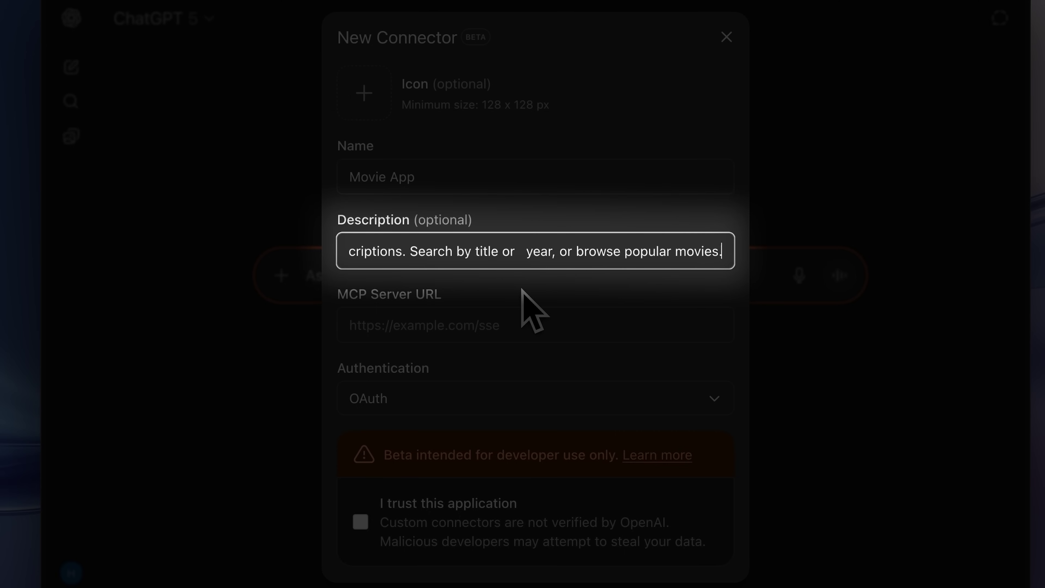
left_click(526, 253)
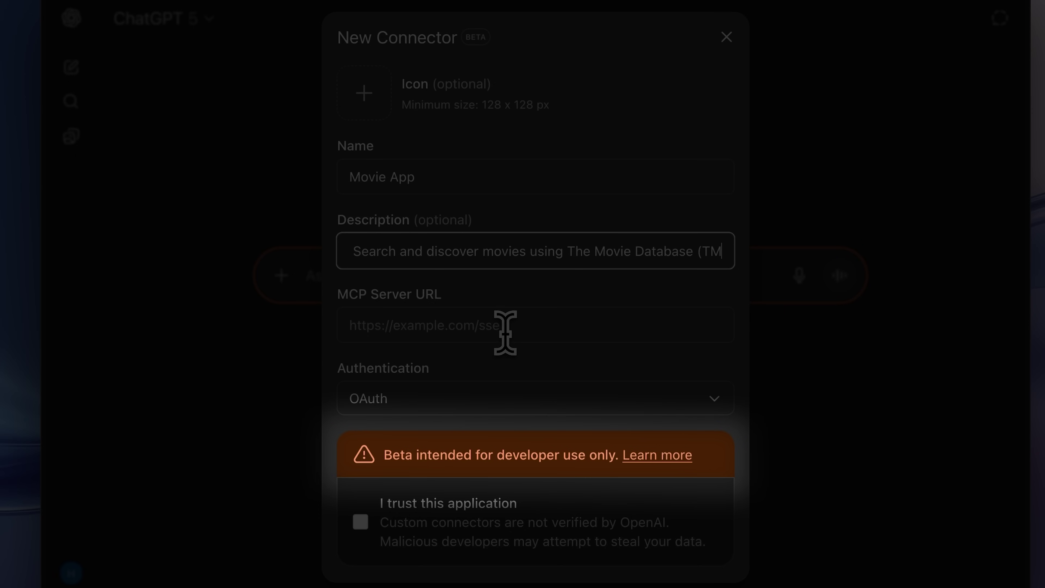
left_click(505, 327)
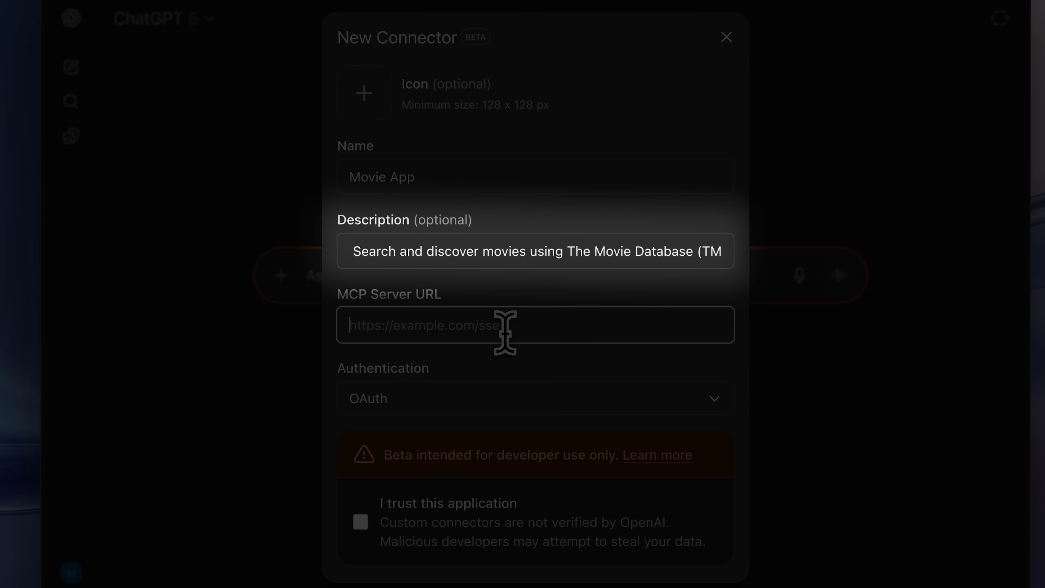
key("super+v")
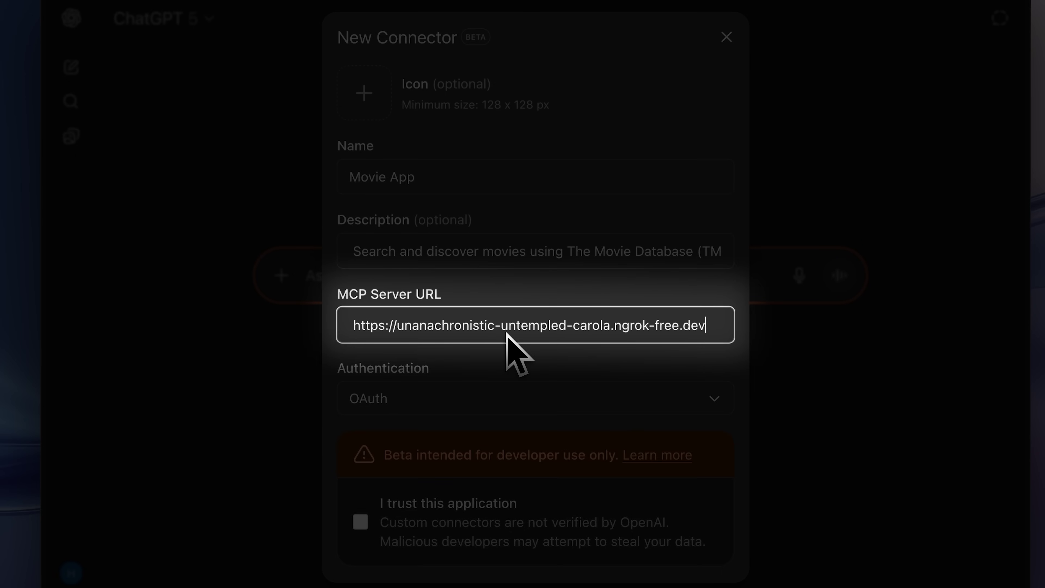
type("mcp")
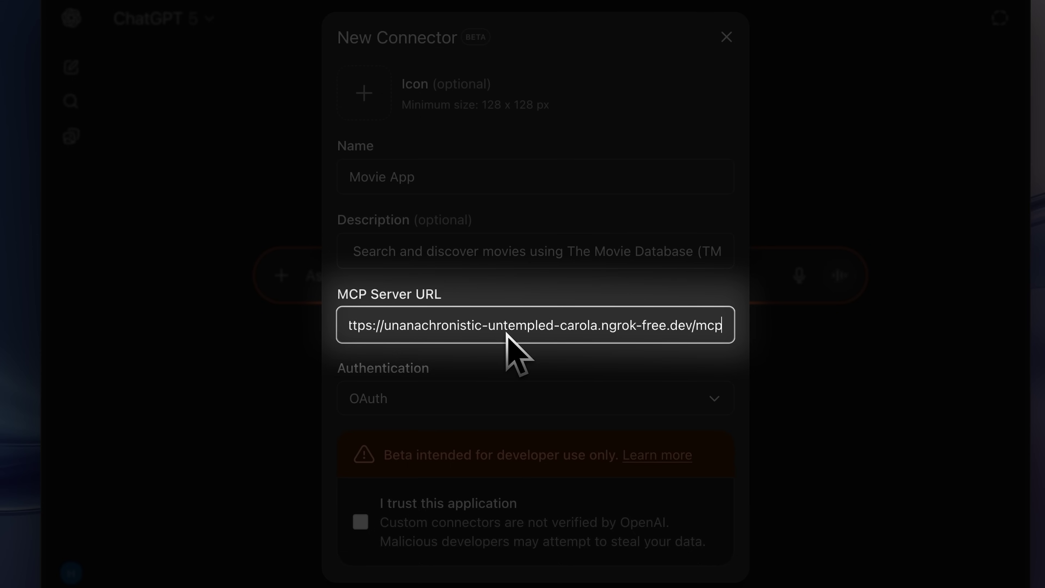
- Set authentication to No authentication, trust the application, and create the connector
left_click(518, 401)
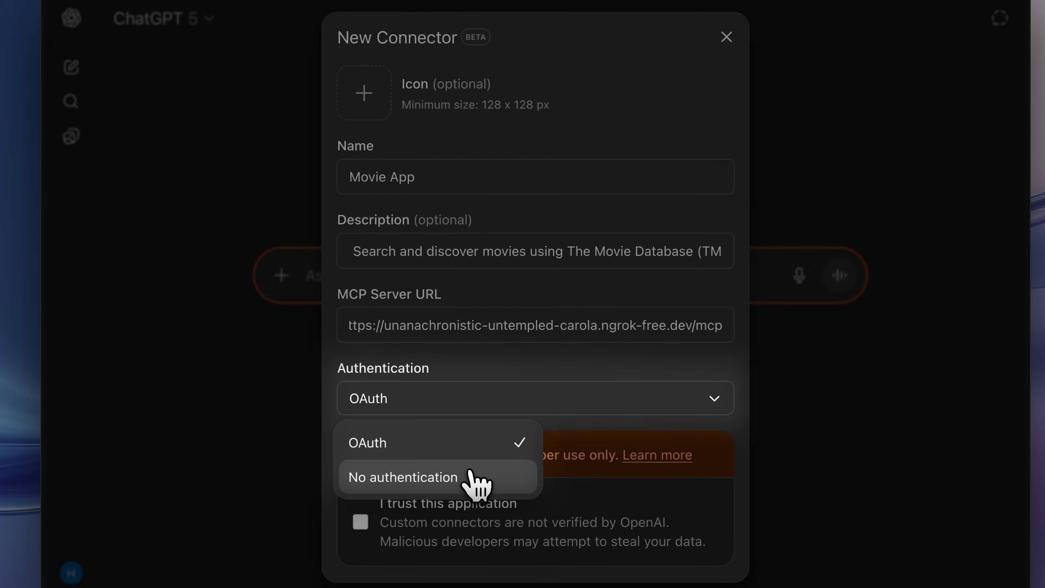
left_click(469, 478)
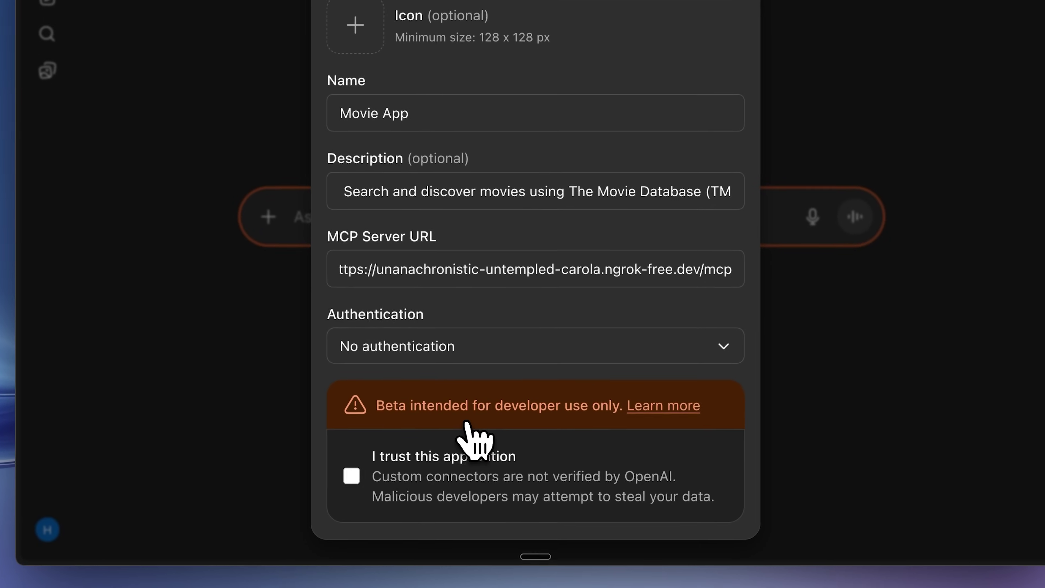
left_click(349, 461)
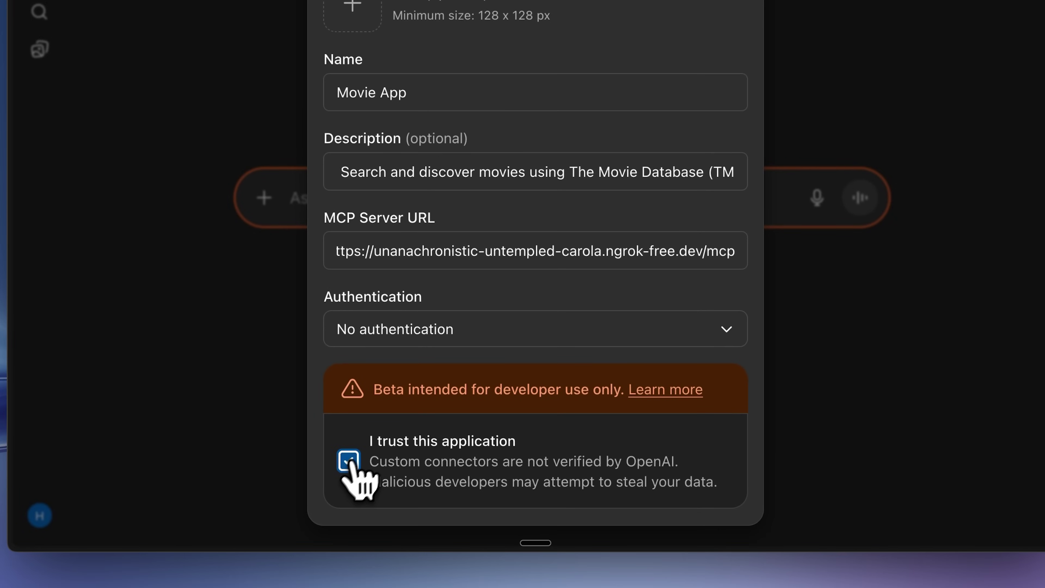
scroll(667, 499, "down", 2)
left_click(683, 492)
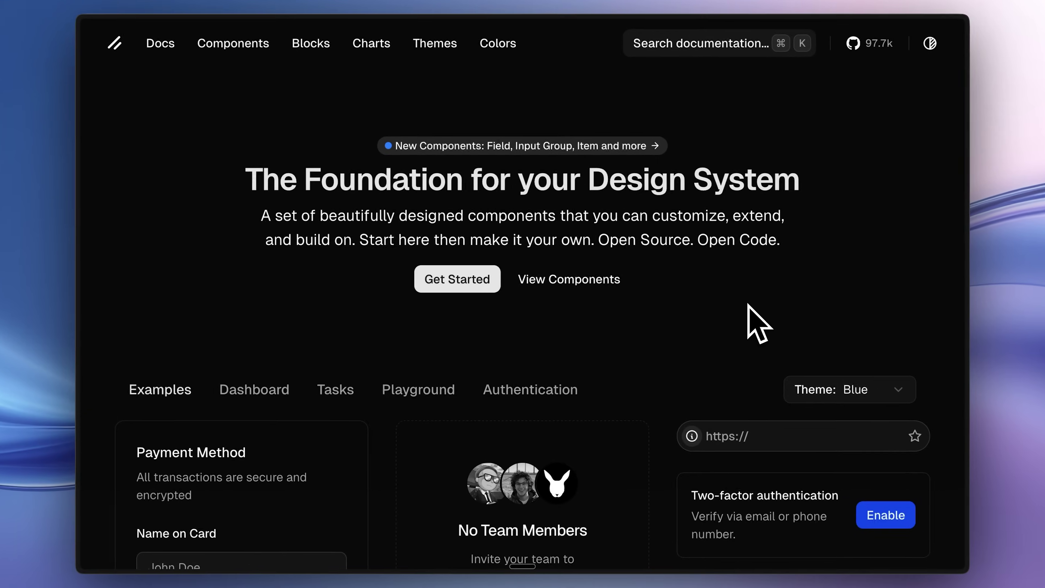
scroll(770, 325, "down", 10)
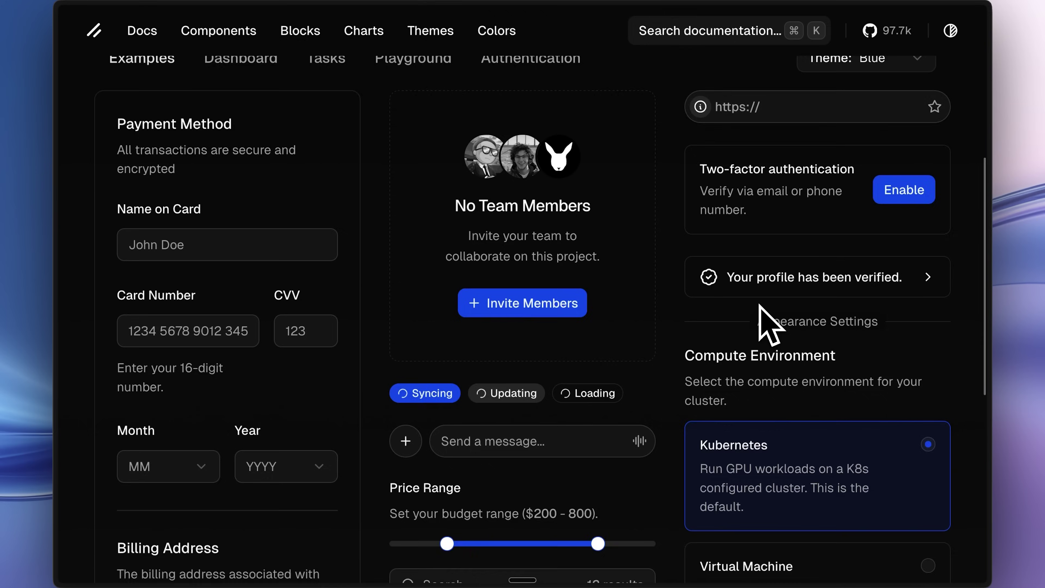
scroll(759, 306, "up", 9)
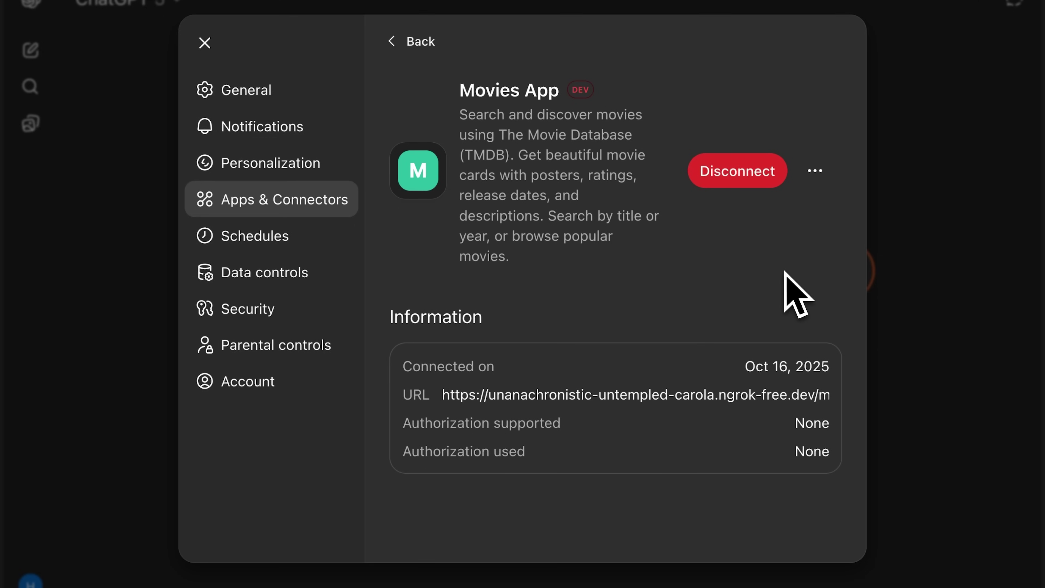
- Scroll the Movies App details down to its Actions, showing search_movies and the movie-cards template
scroll(786, 274, "down", 7)
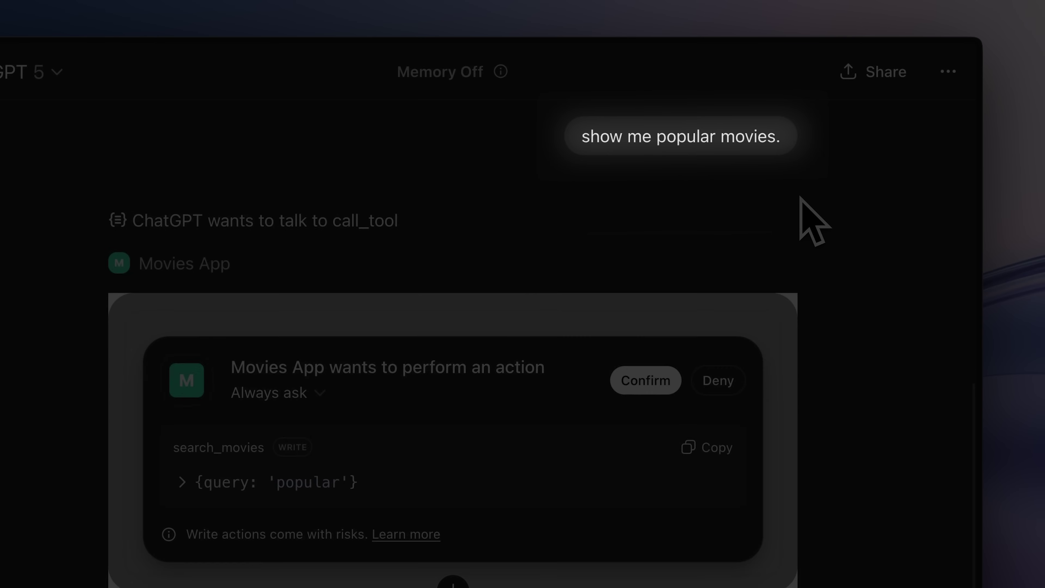
- Confirm the search_movies request and browse the popular movie cards, such as The Conjuring: Last Rites
left_click(658, 379)
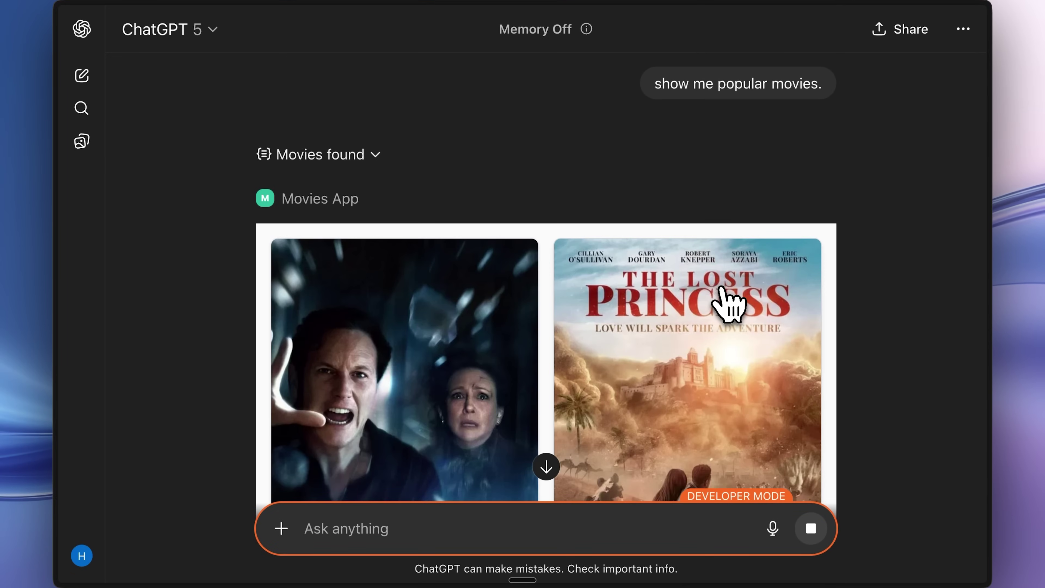
scroll(782, 391, "down", 10)
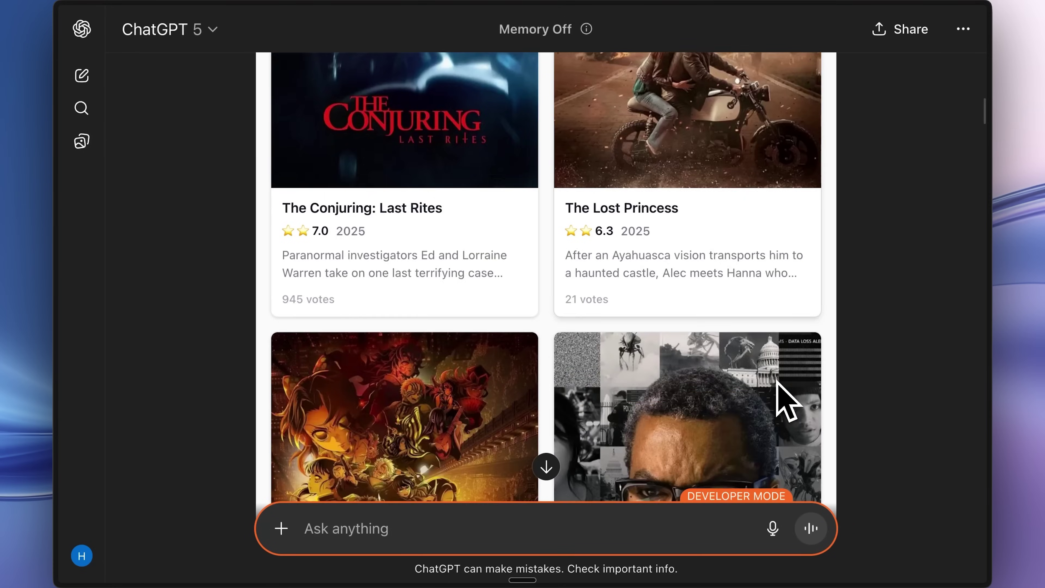
scroll(784, 401, "down", 18)
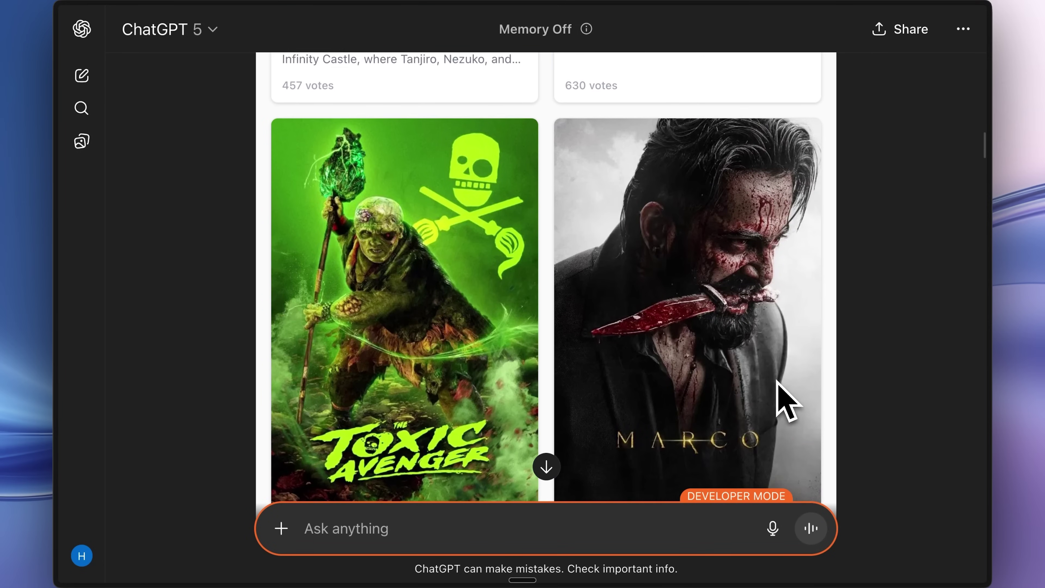
scroll(783, 401, "down", 1)
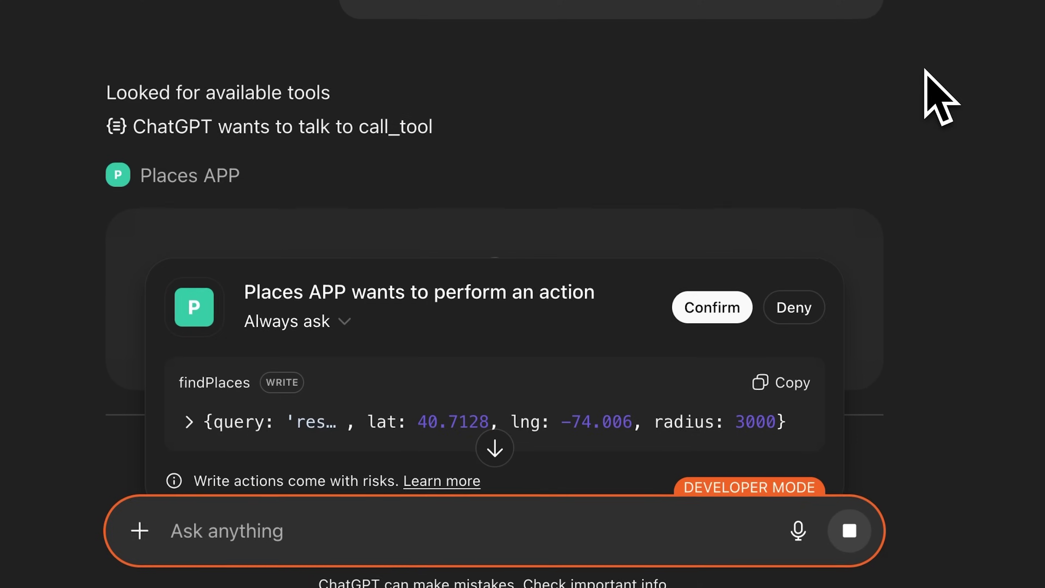
- Confirm the findPlaces request and browse restaurant cards like Dumpling Home, Zuni Café and Burma Love
left_click(758, 230)
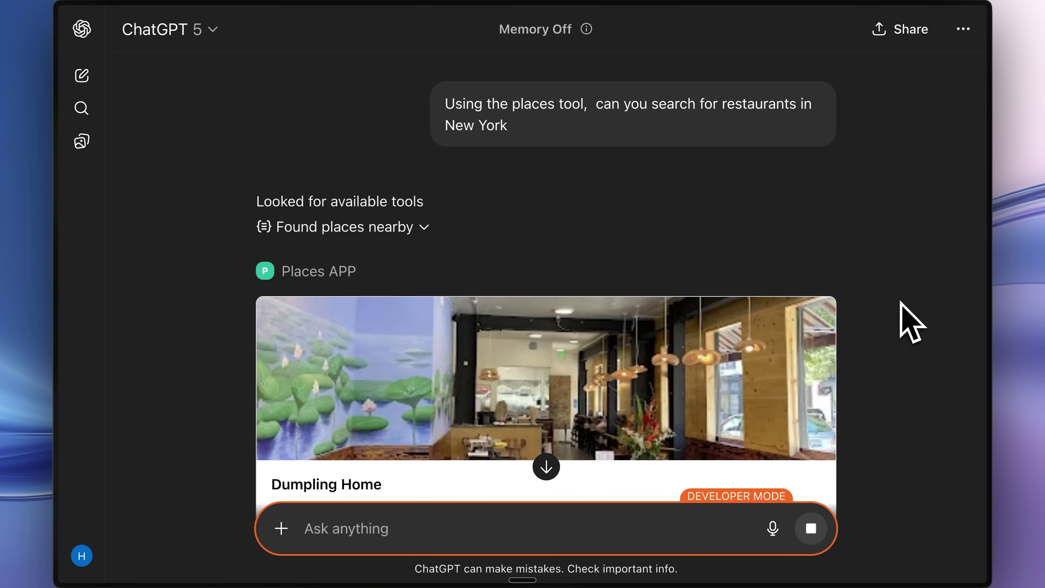
scroll(910, 321, "down", 4)
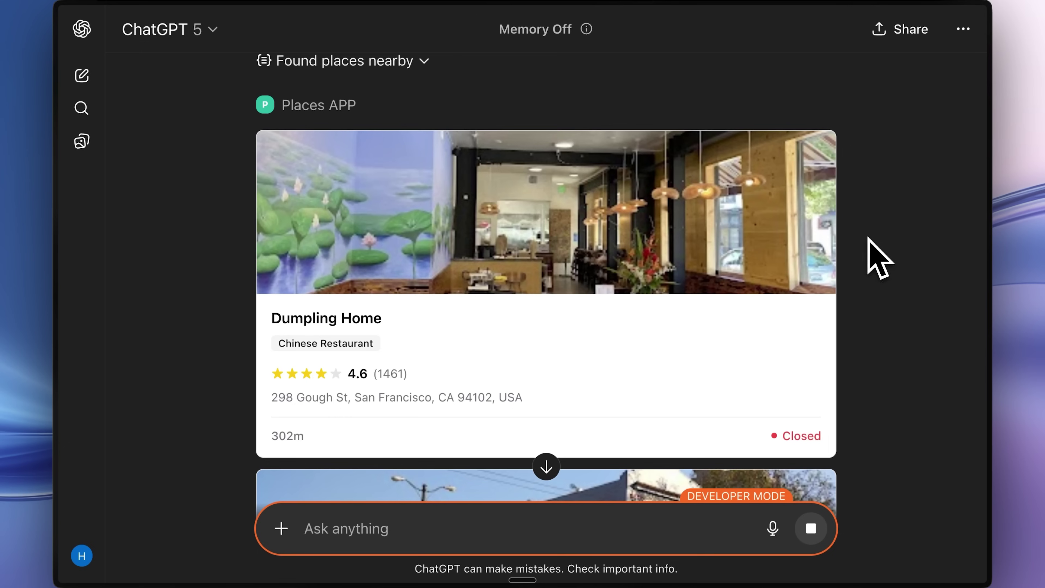
scroll(876, 259, "down", 5)
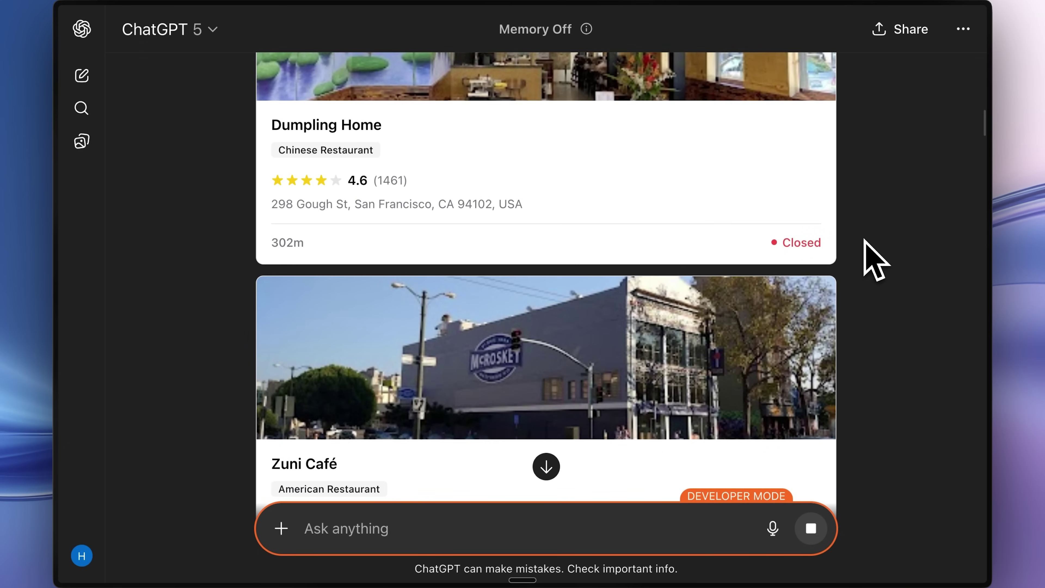
scroll(875, 260, "up", 2)
scroll(876, 260, "up", 2)
scroll(876, 260, "down", 6)
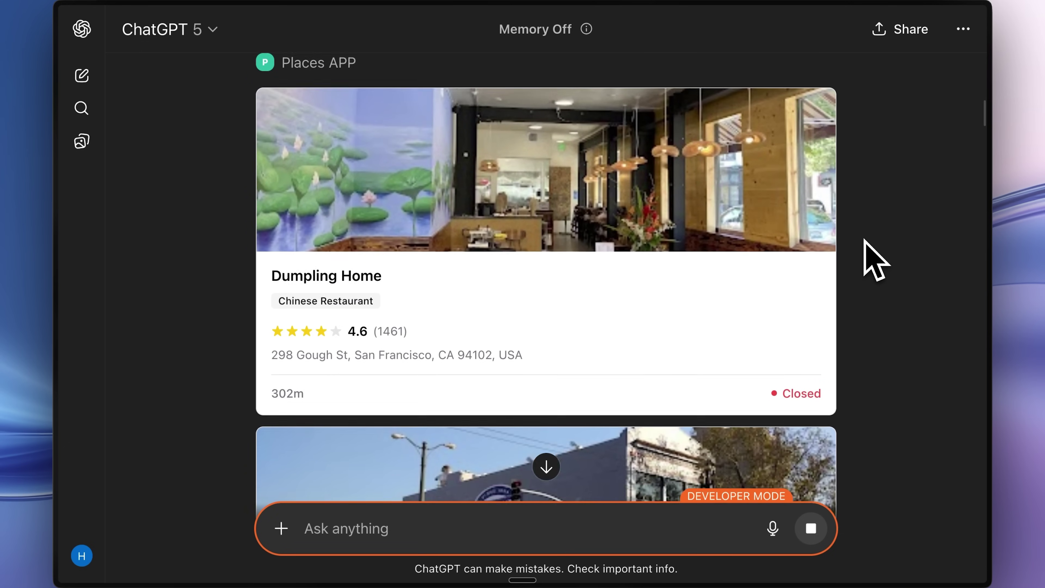
scroll(875, 260, "down", 15)
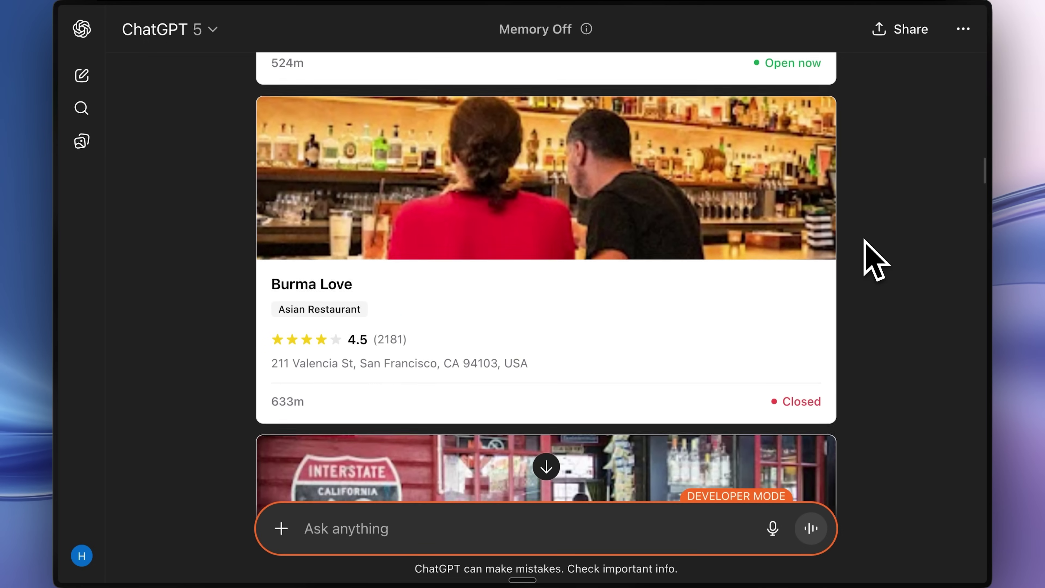
scroll(867, 255, "down", 1)
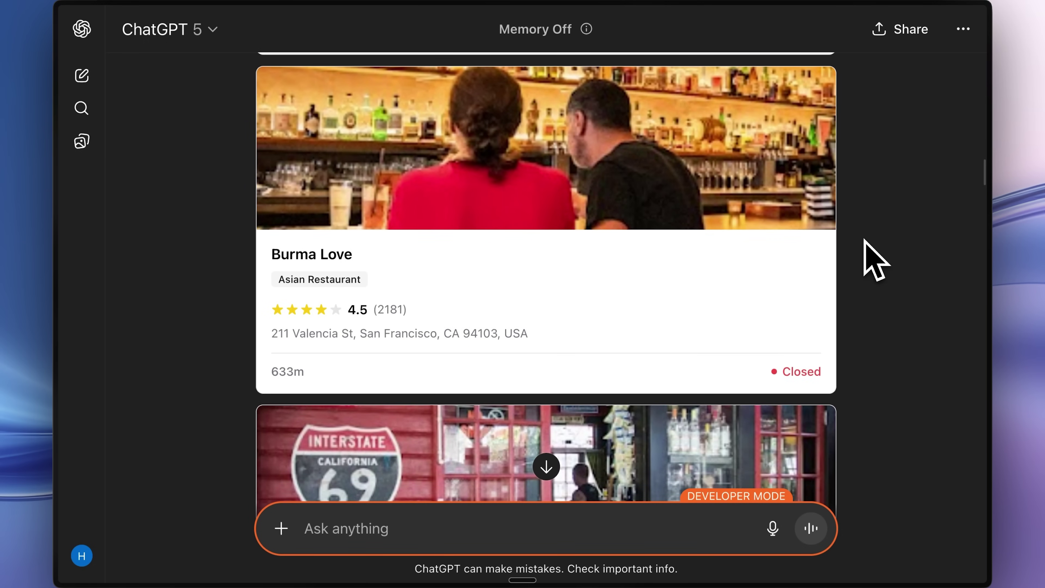
scroll(865, 241, "down", 10)
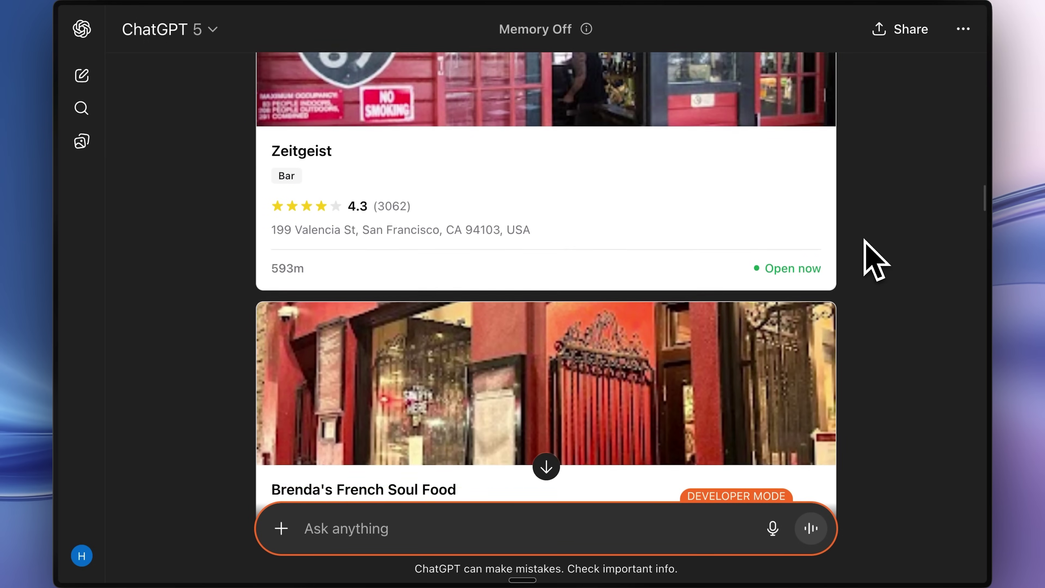
scroll(867, 256, "down", 6)
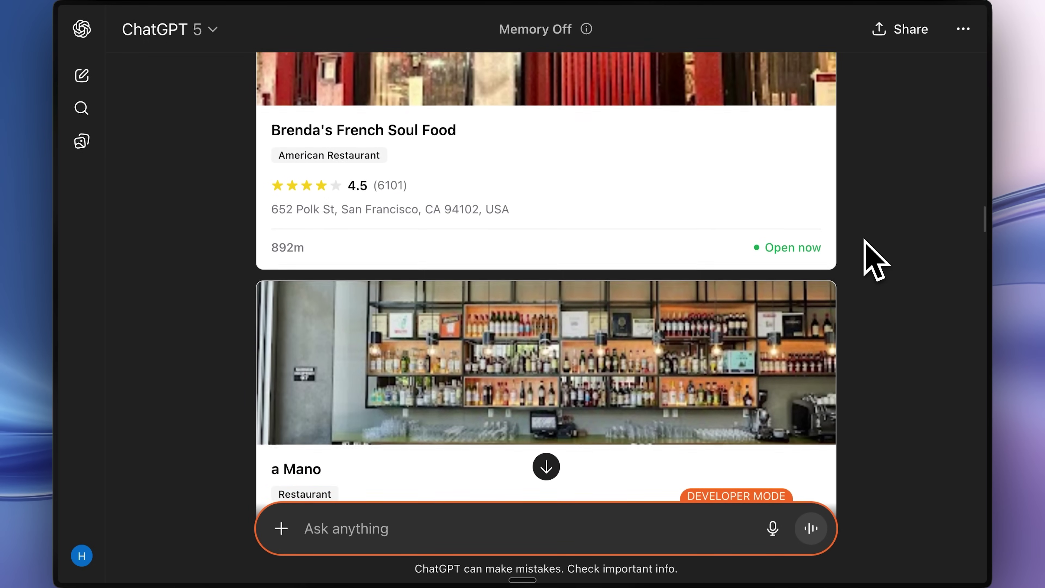
scroll(868, 256, "up", 8)
scroll(864, 240, "up", 15)
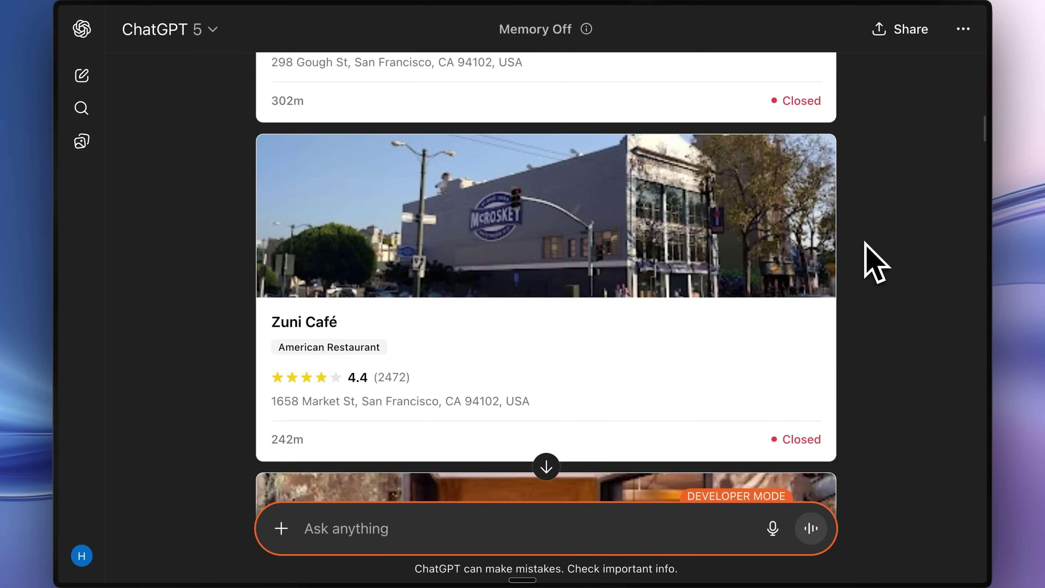
scroll(874, 263, "up", 2)
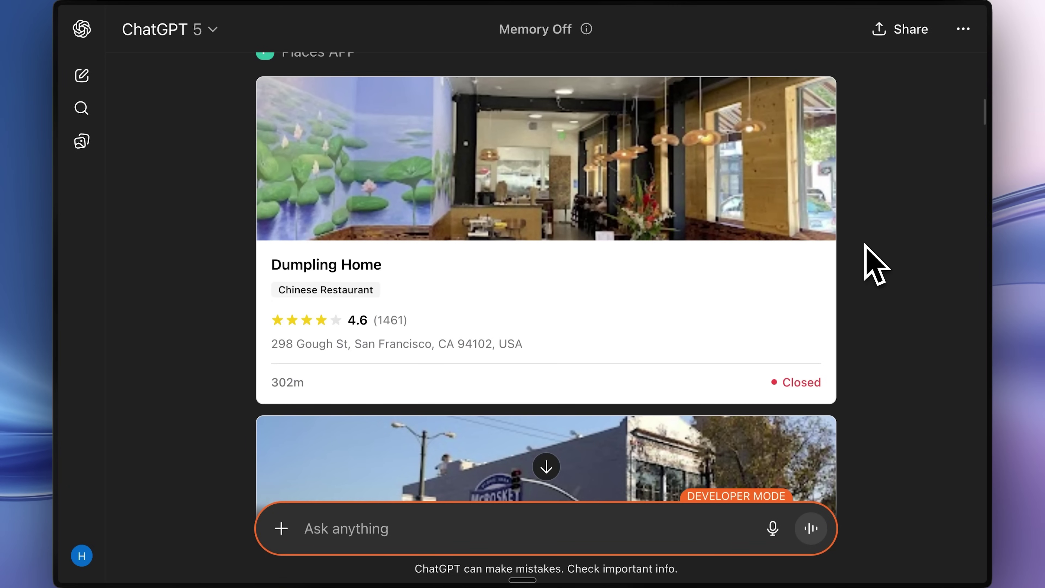